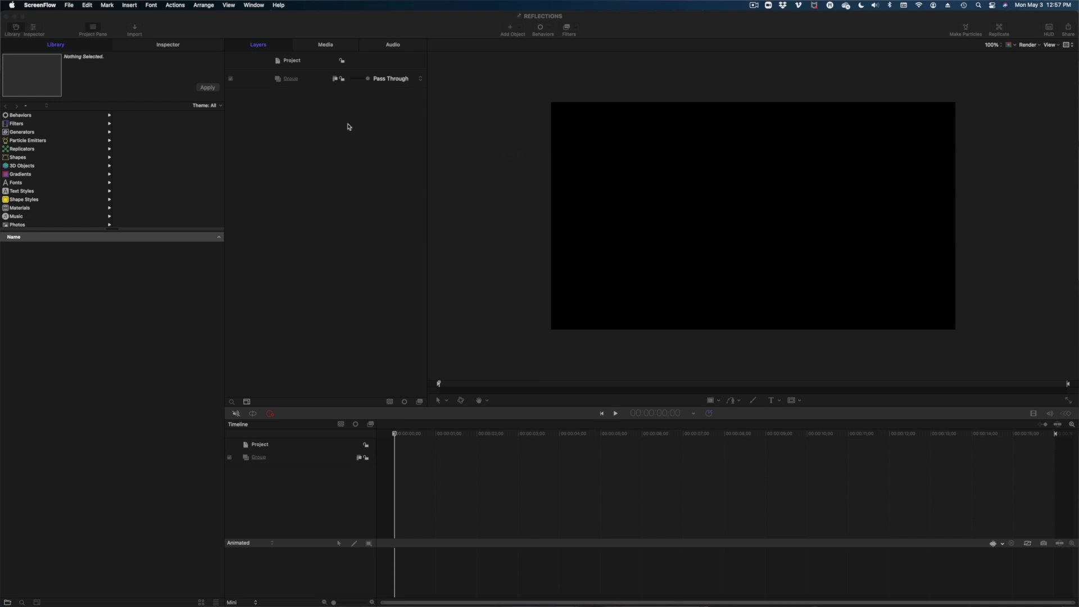
# Step: Drag the Color Solid generator from Library > Generators into the Layers panel, inside a new Group 1
pyautogui.click(348, 126)
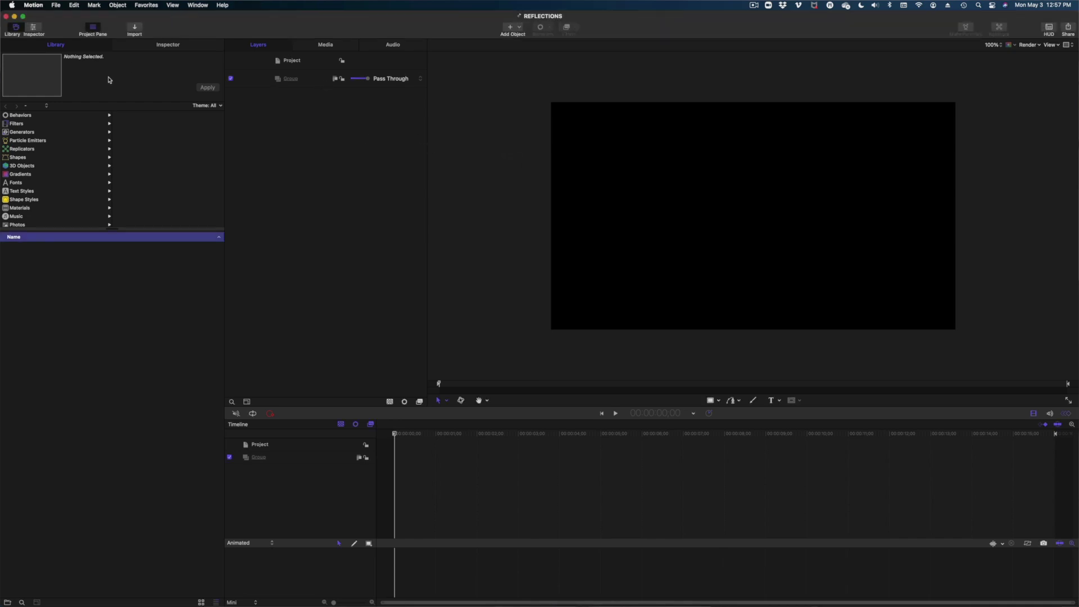
pyautogui.click(55, 133)
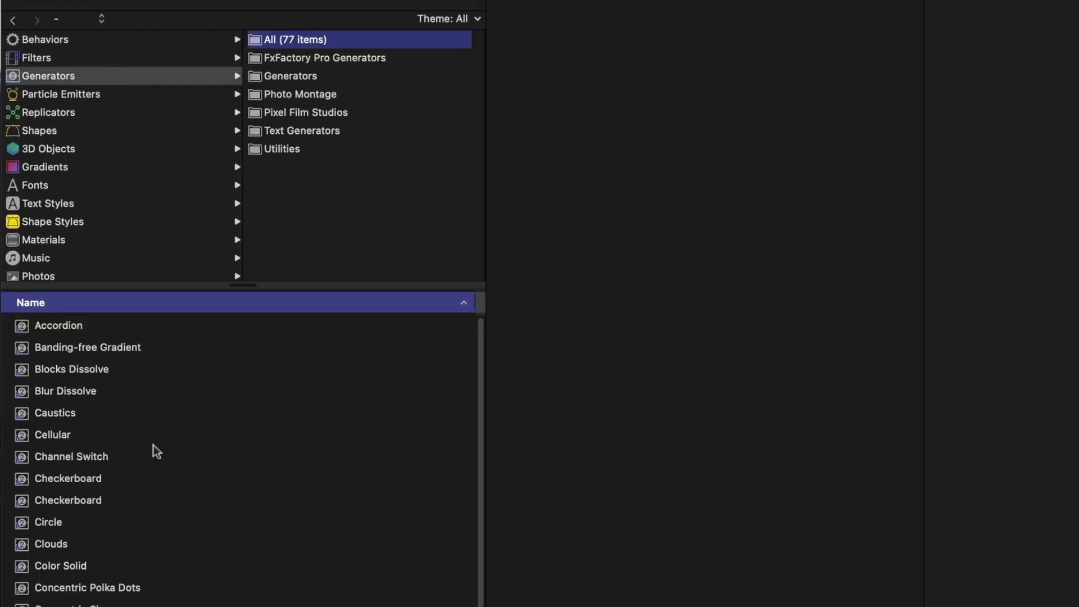
pyautogui.click(57, 557)
pyautogui.moveTo(56, 565); pyautogui.dragTo(593, 59)
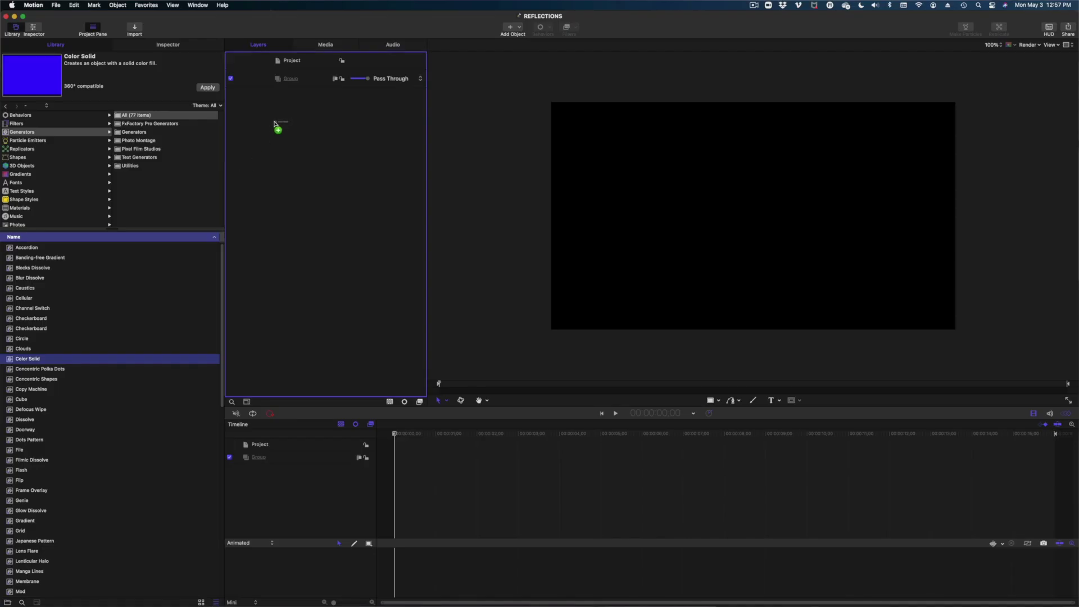
pyautogui.moveTo(274, 124); pyautogui.dragTo(275, 124)
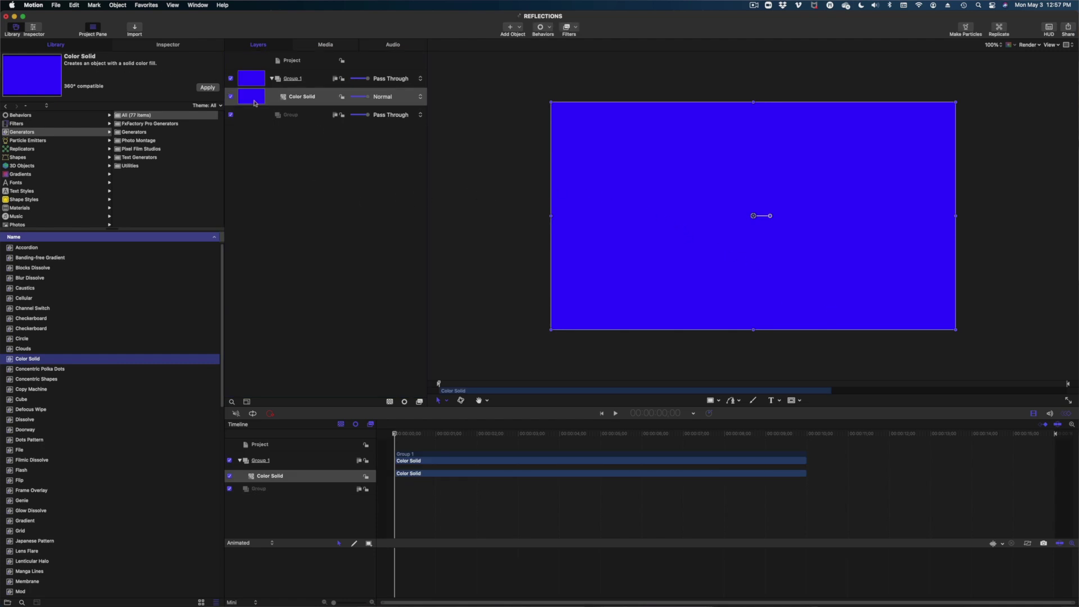
# Step: Set the Color Solid's color to Snow white in the Inspector
pyautogui.press('super+3')
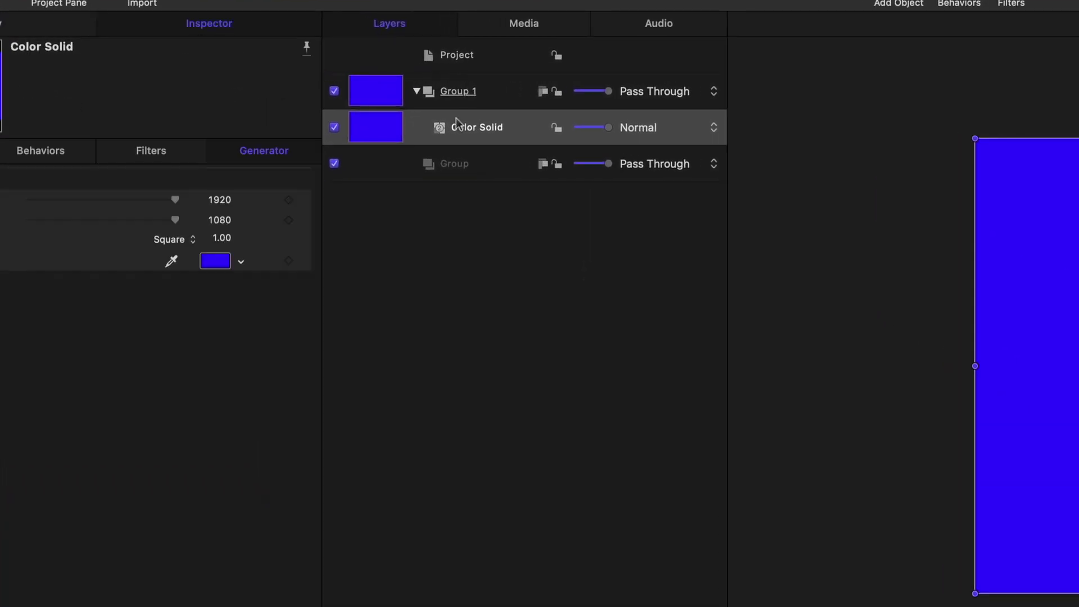
pyautogui.click(214, 262)
pyautogui.click(412, 267)
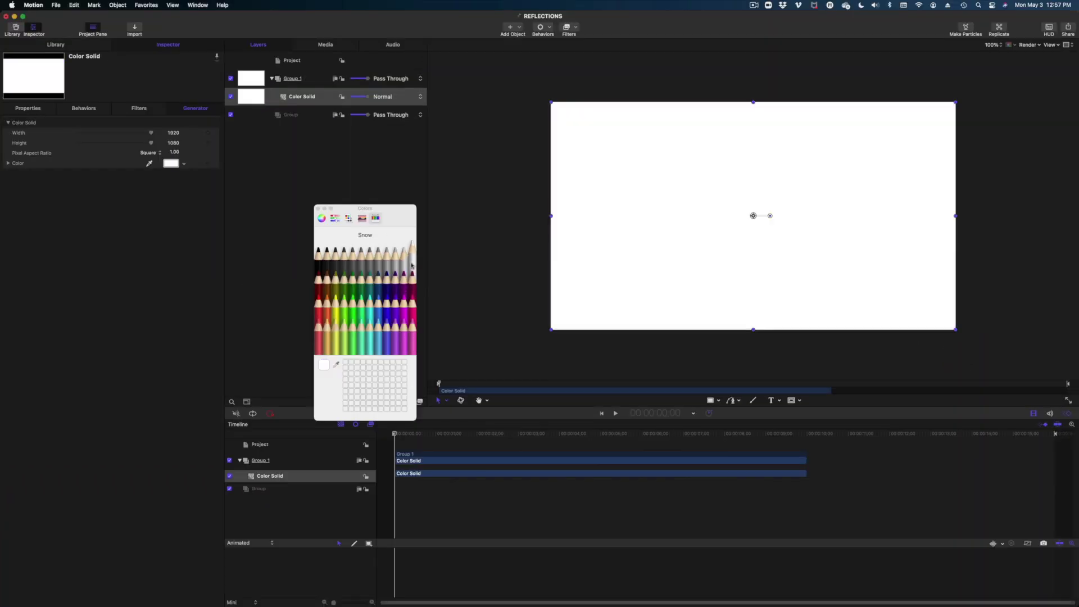
pyautogui.click(319, 208)
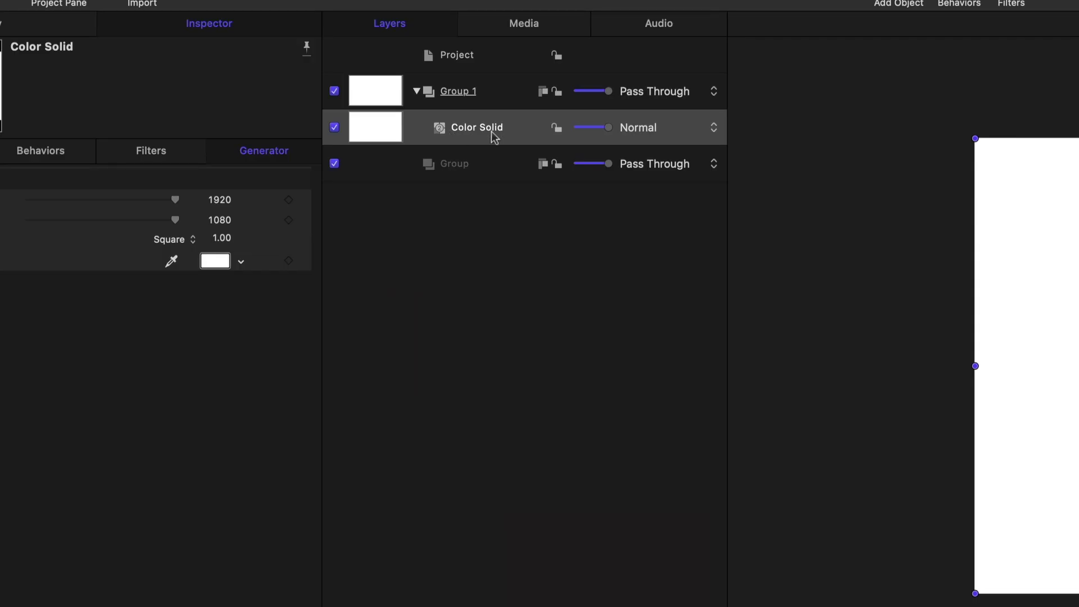
# Step: Duplicate the Color Solid and set the copy's color to Aluminum gray
pyautogui.rightClick(309, 99)
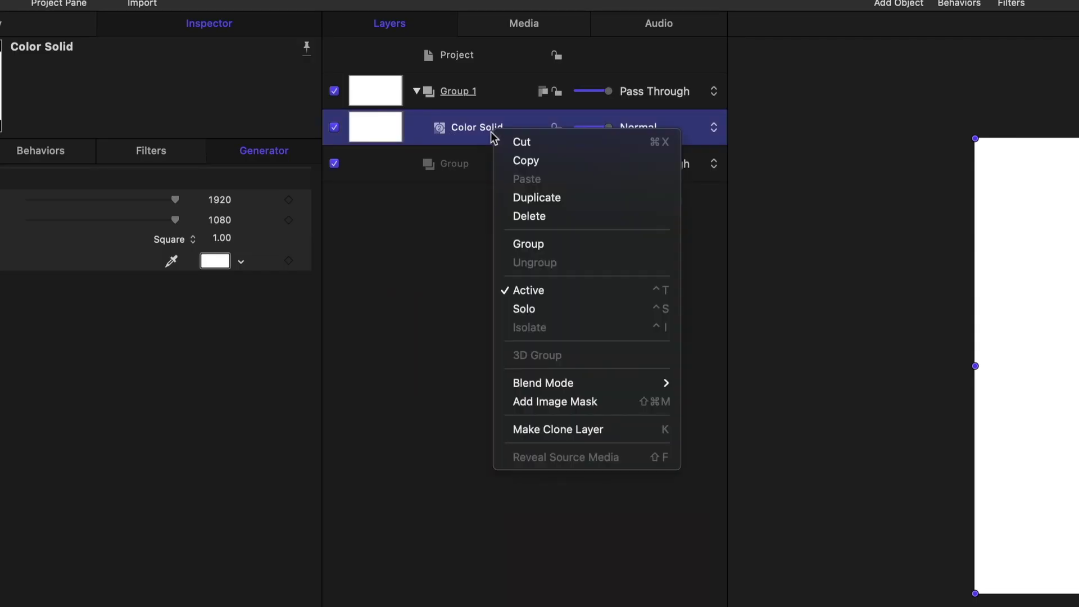
pyautogui.click(530, 198)
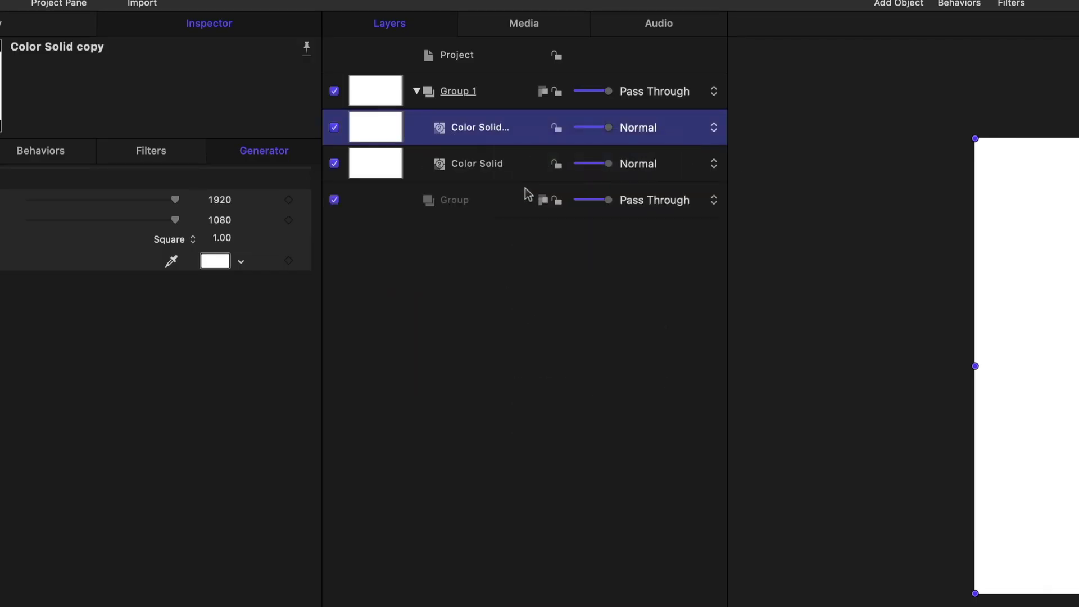
pyautogui.click(216, 261)
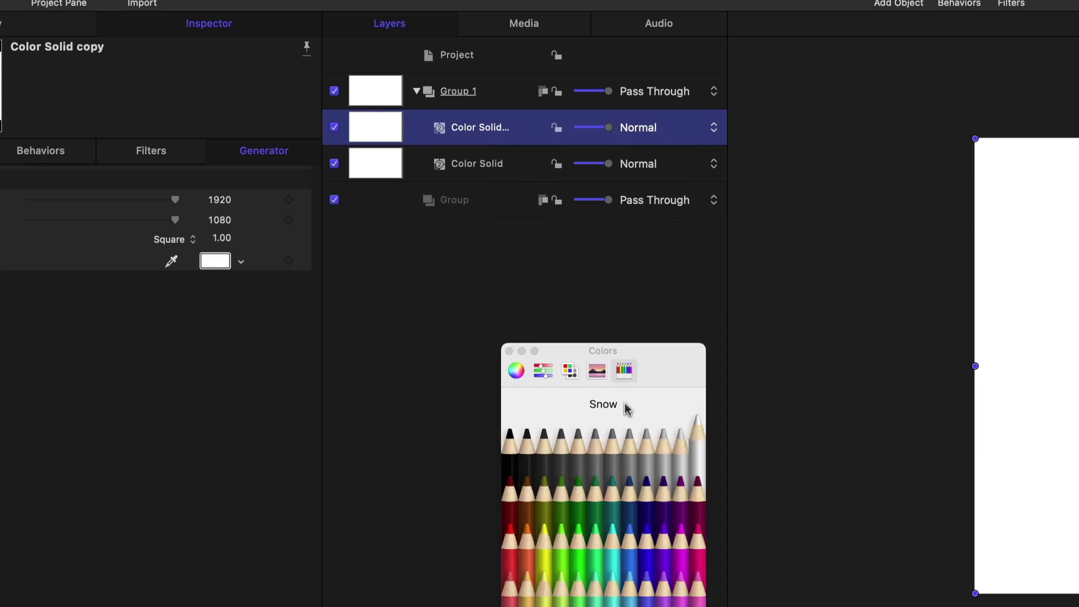
pyautogui.click(661, 448)
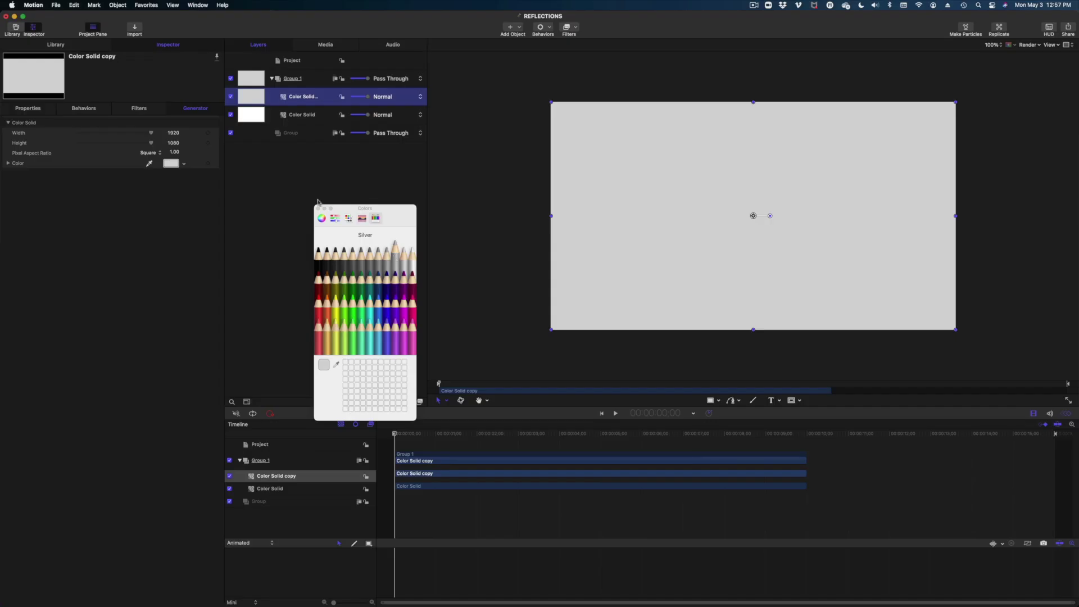
pyautogui.click(387, 258)
pyautogui.click(379, 258)
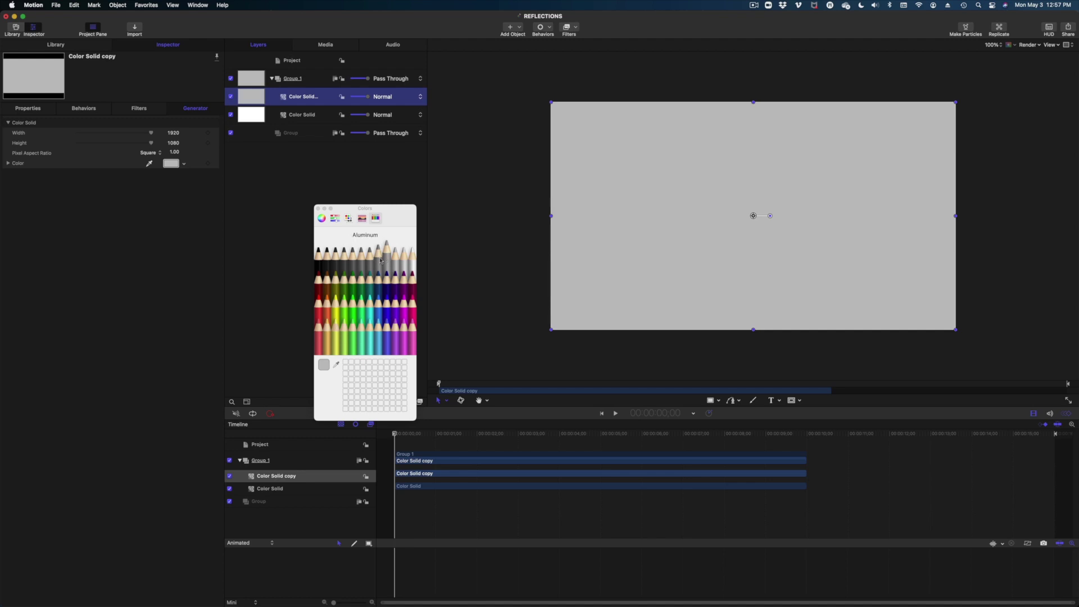
pyautogui.click(320, 209)
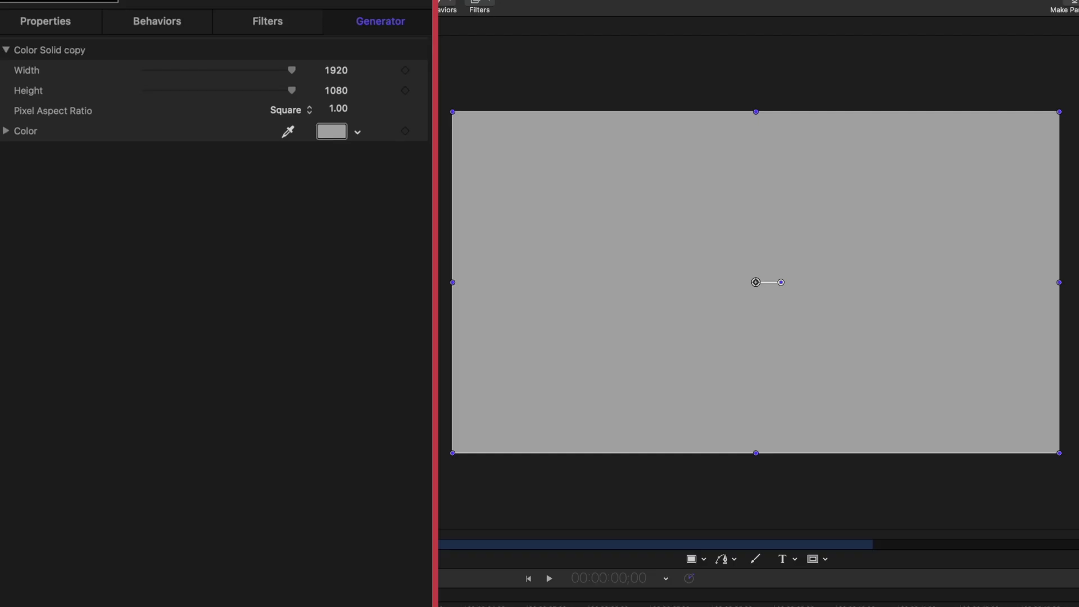
# Step: Rotate the Color Solid copy 90° on the X axis so it lies edge-on
pyautogui.click(56, 24)
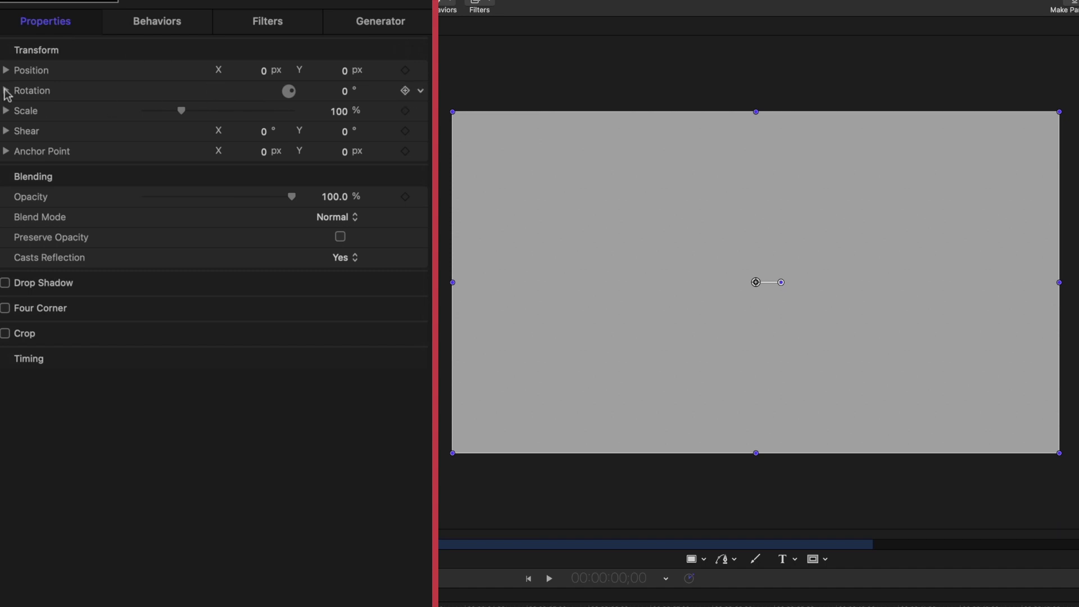
pyautogui.click(6, 91)
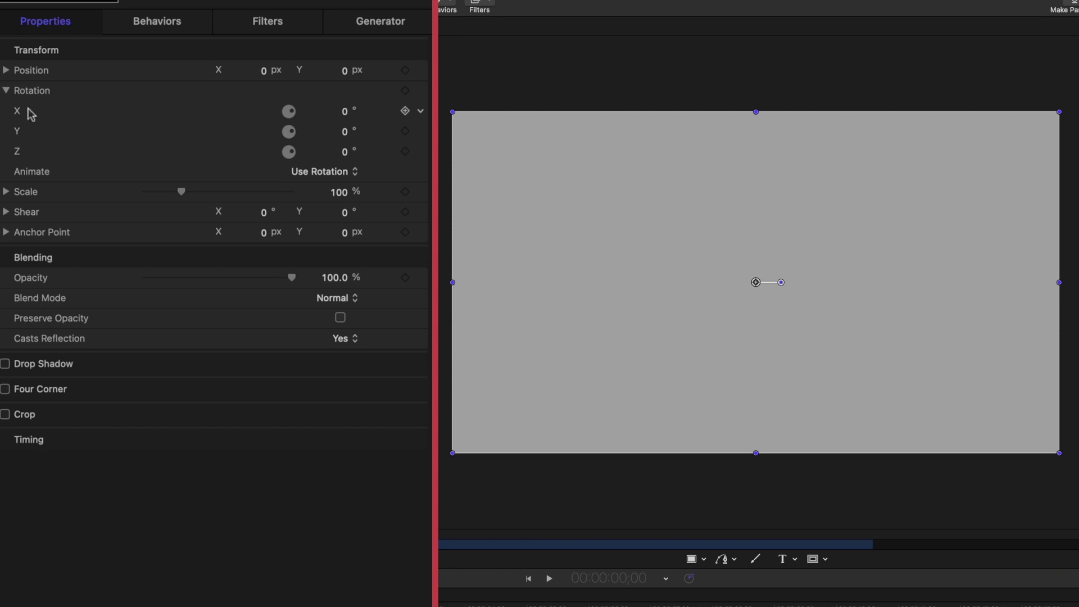
pyautogui.click(345, 114)
pyautogui.write('90')
pyautogui.press('Return')
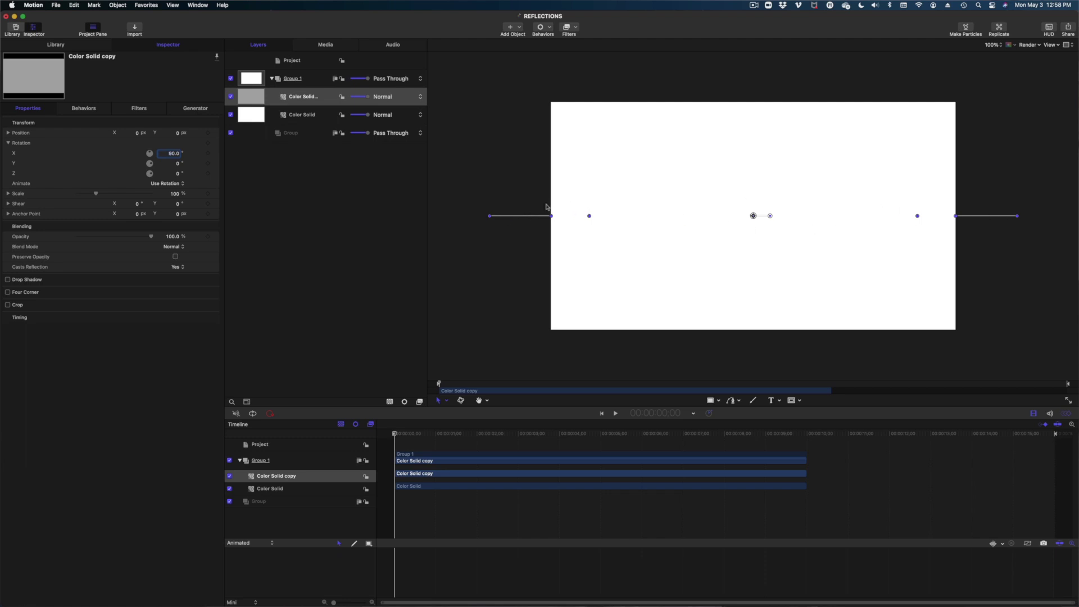
# Step: Add a Camera, switch the groups to 3D, and select the Color Solid copy layer
pyautogui.click(521, 26)
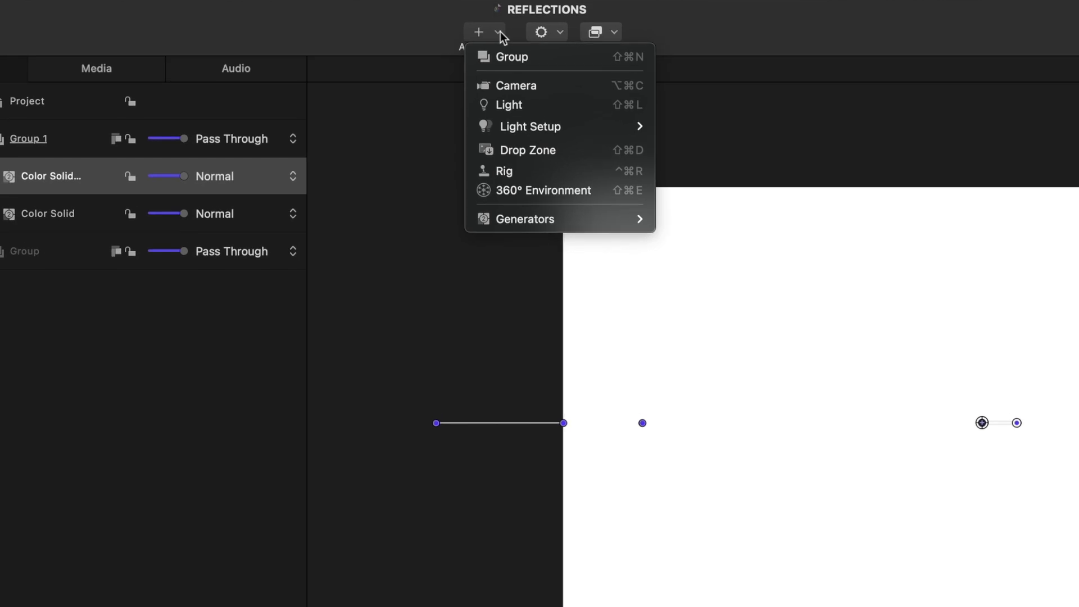
pyautogui.click(516, 86)
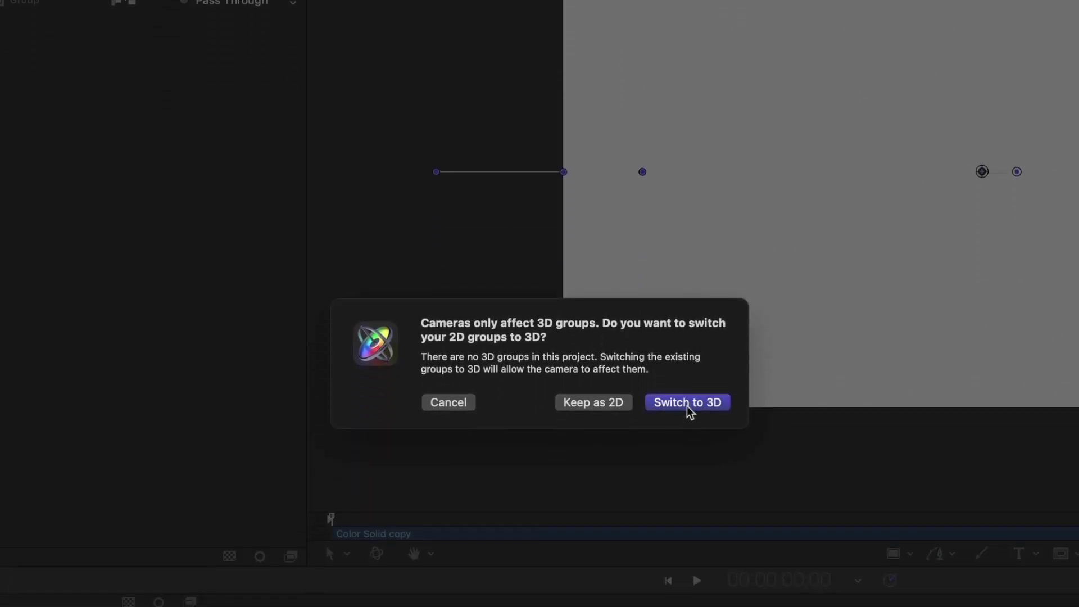
pyautogui.click(690, 577)
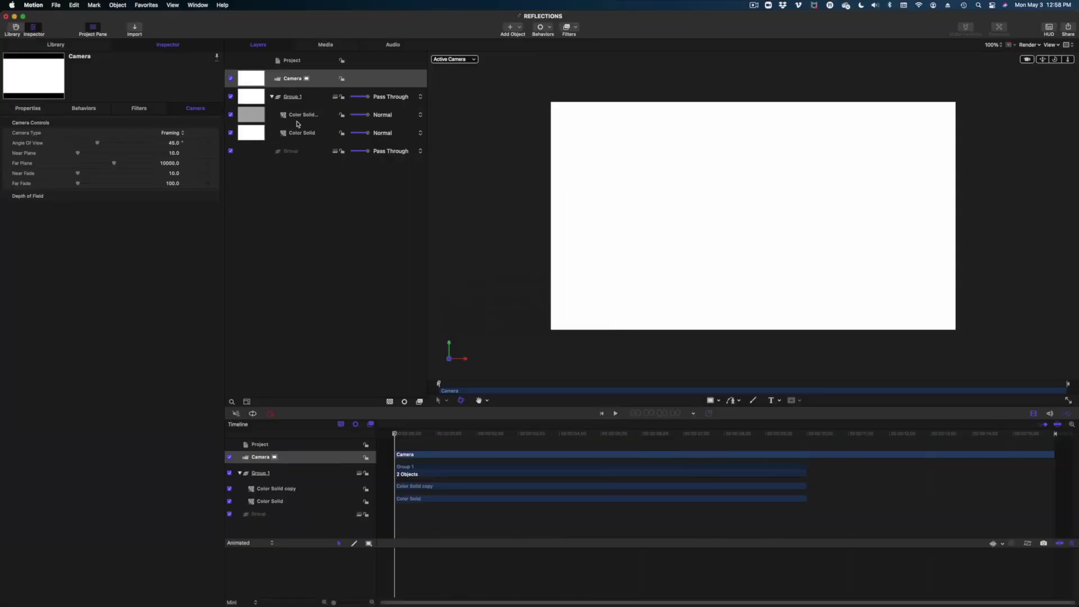
pyautogui.click(294, 116)
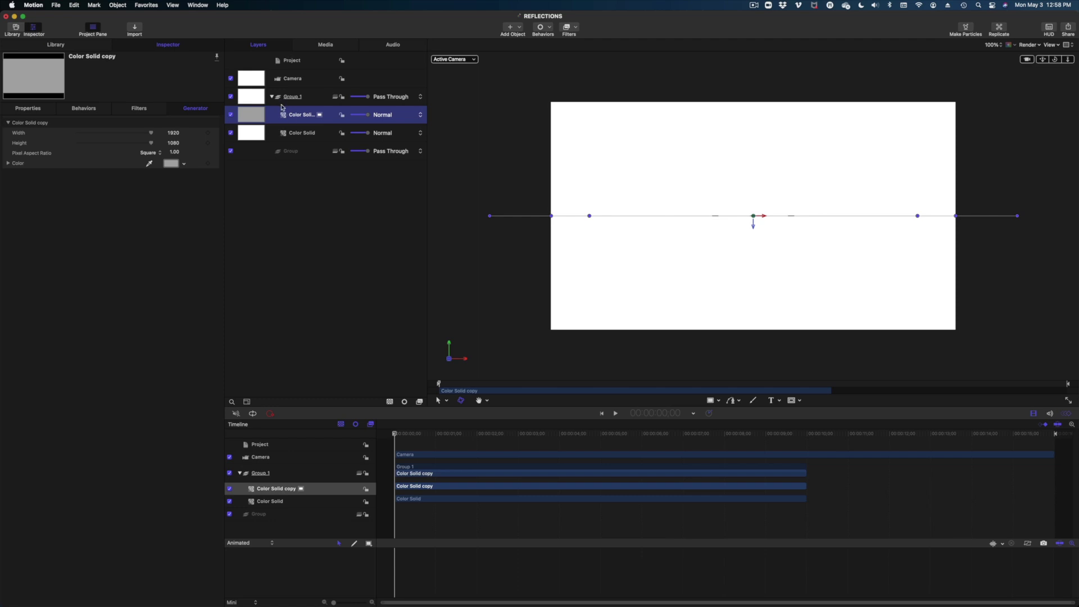
# Step: Lower the gray Color Solid copy to Y -186.1 px to form a floor
pyautogui.click(32, 112)
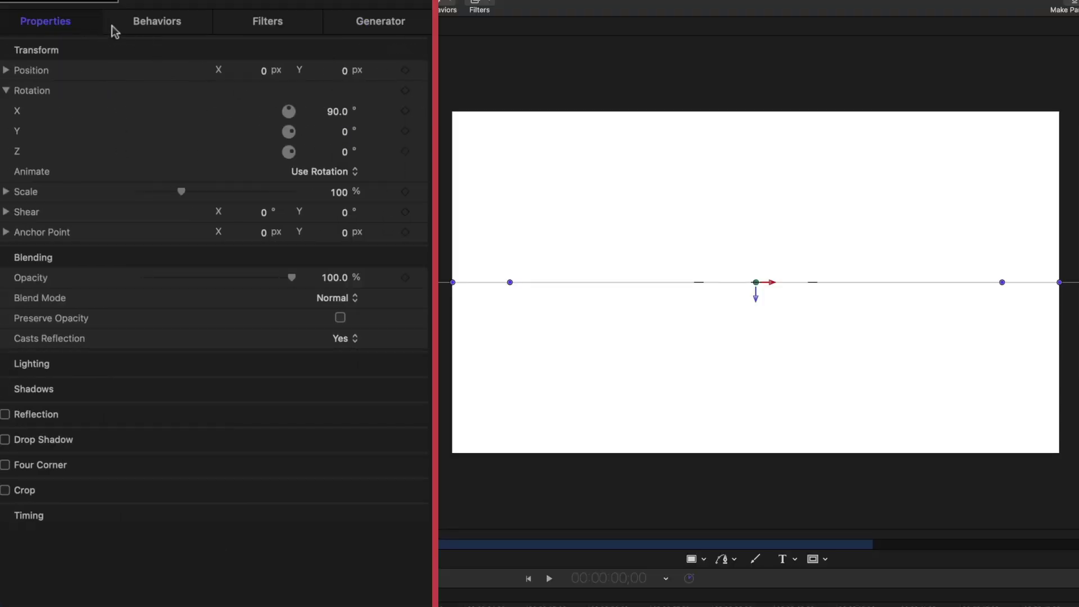
pyautogui.moveTo(344, 71); pyautogui.dragTo(235, 71)
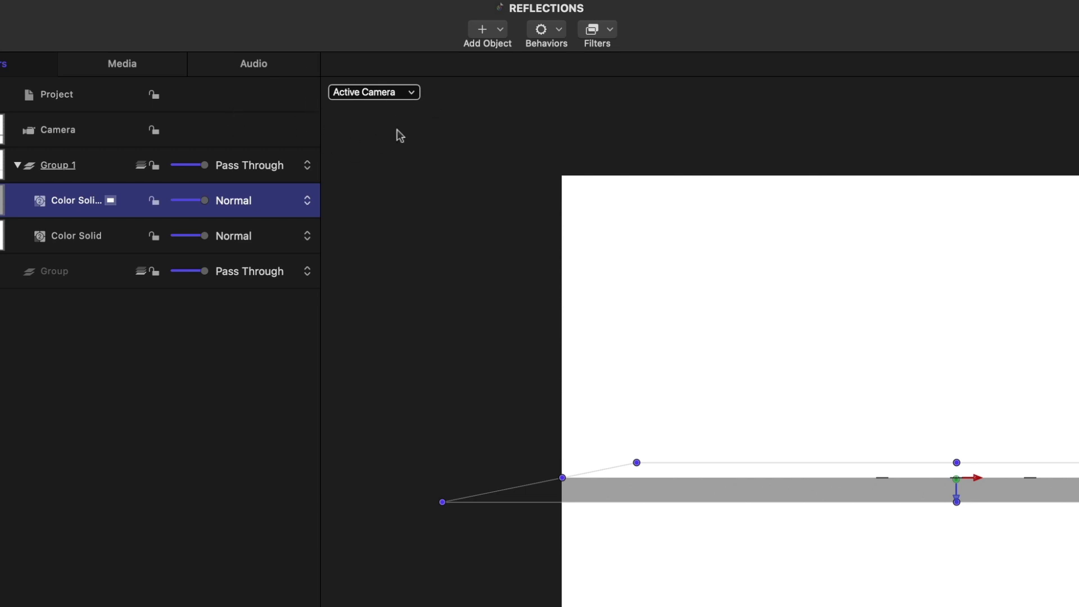
# Step: View the scene from the Right and push the floor forward to Z 542.95 px
pyautogui.click(412, 94)
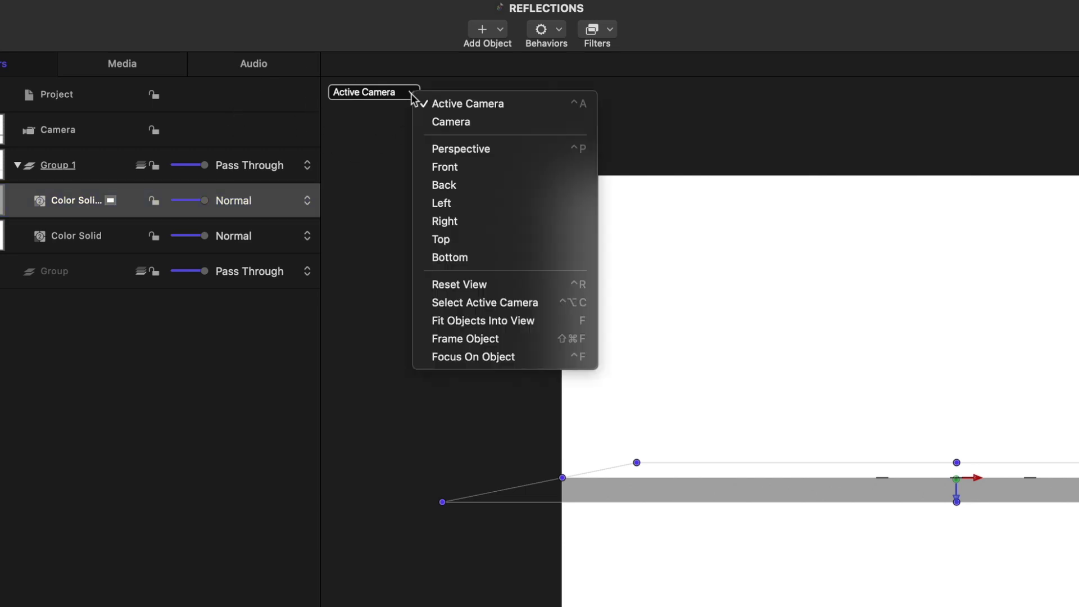
pyautogui.click(466, 223)
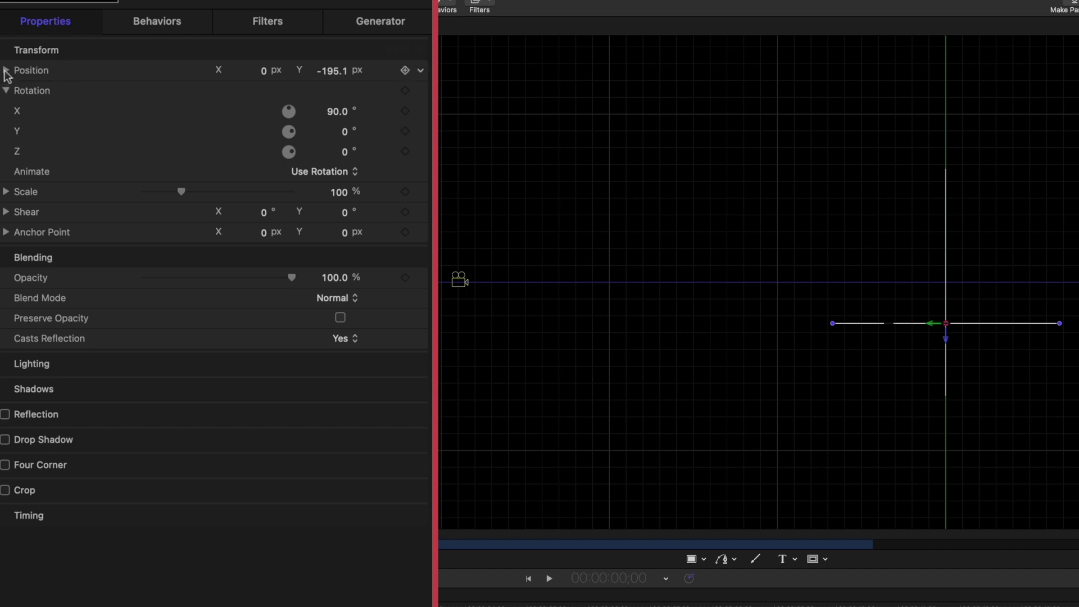
pyautogui.click(7, 72)
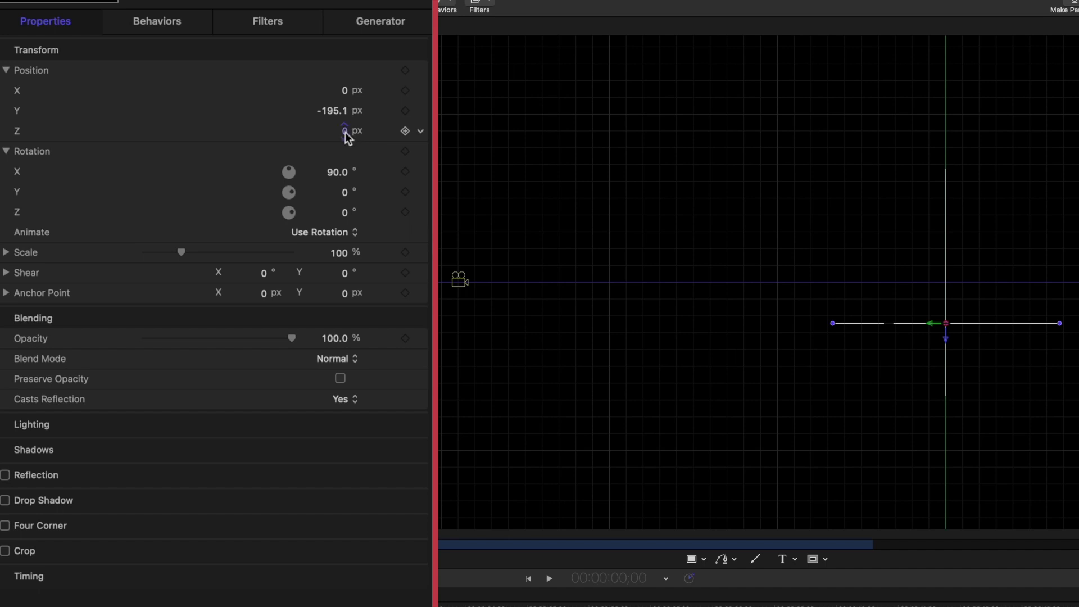
pyautogui.moveTo(346, 134); pyautogui.dragTo(344, 130)
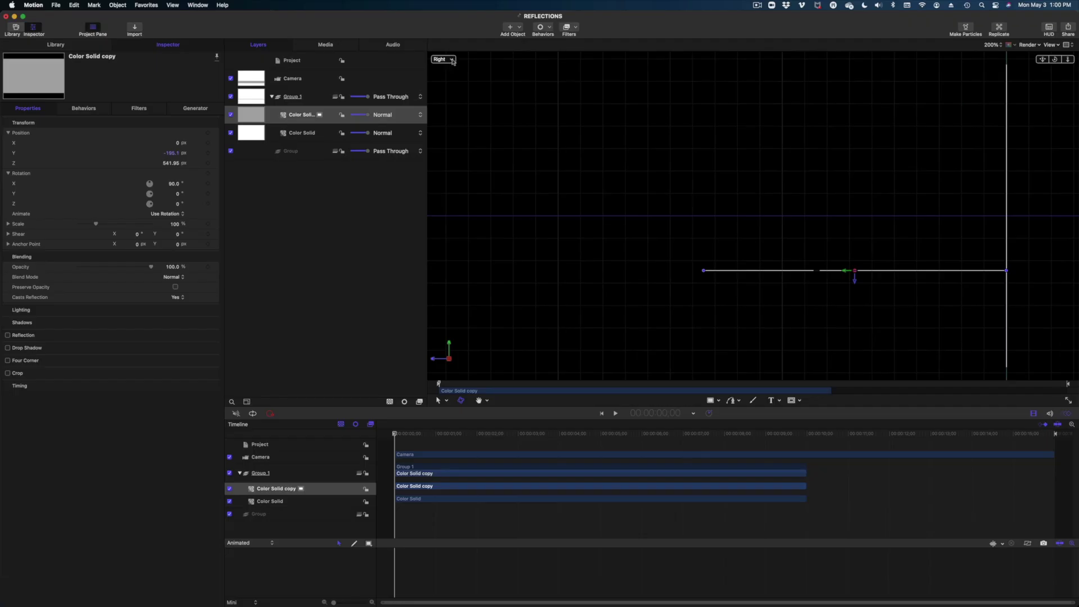
# Step: Back in the active camera view, scale the floor to 233%, raise it to Y -153.1 px, deselect all
pyautogui.click(453, 61)
pyautogui.click(475, 63)
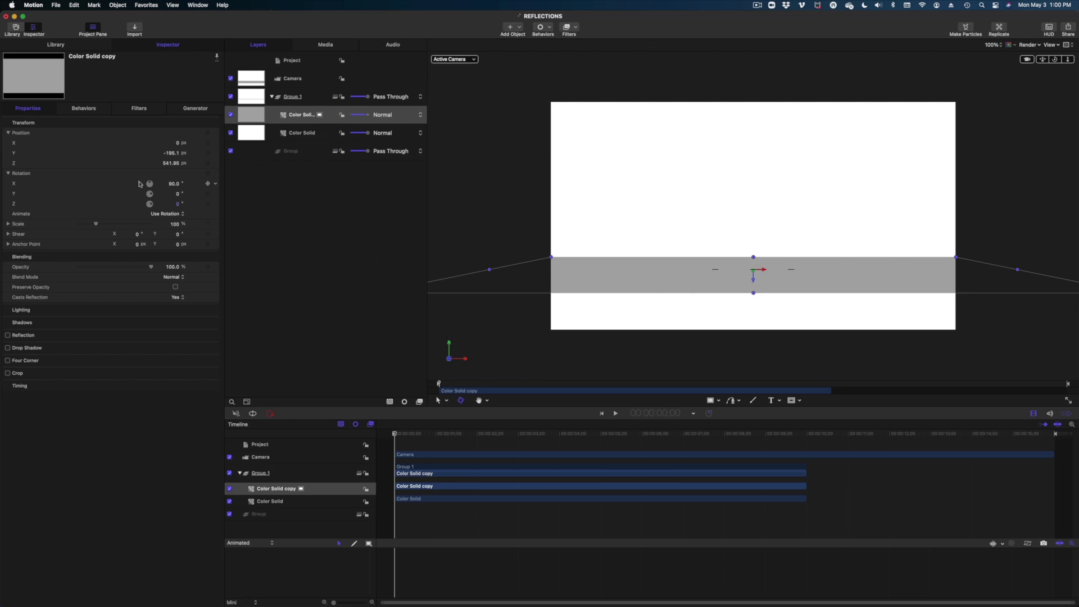
pyautogui.moveTo(181, 225); pyautogui.dragTo(193, 225)
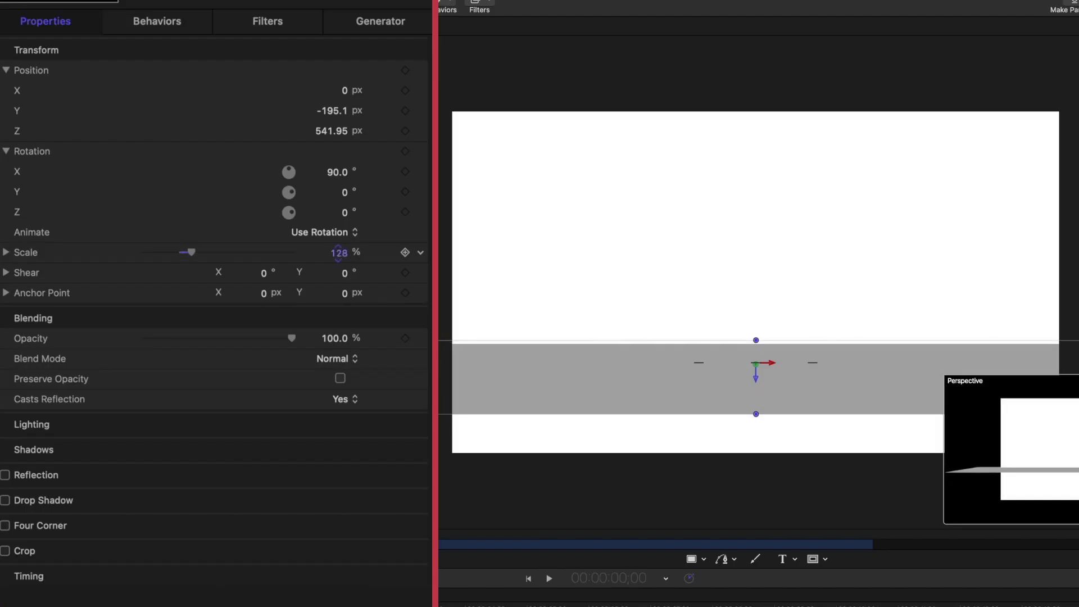
pyautogui.moveTo(339, 252); pyautogui.dragTo(339, 253)
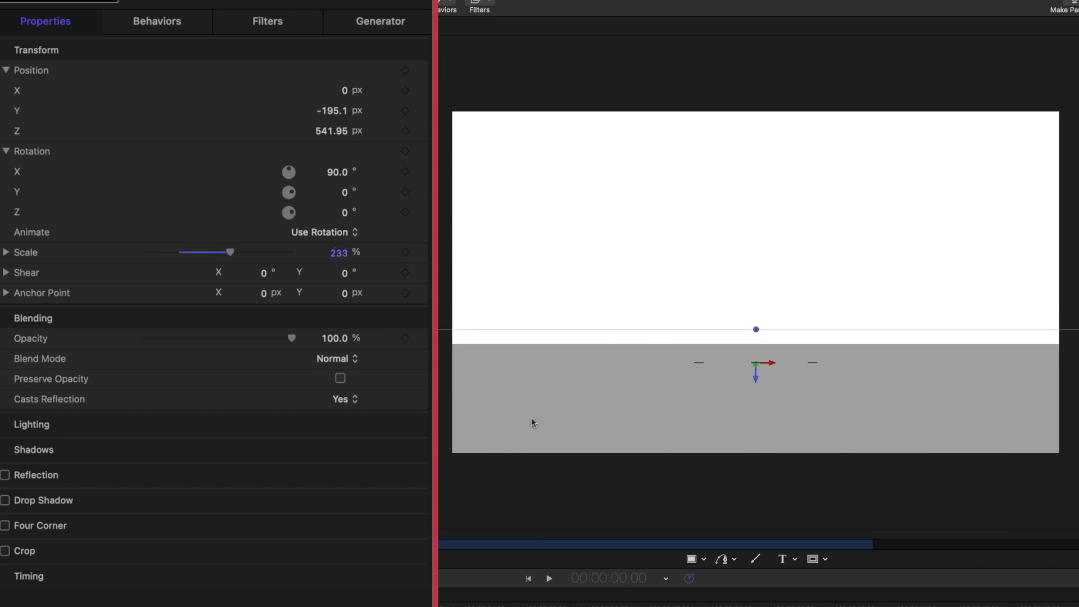
pyautogui.moveTo(344, 112); pyautogui.dragTo(332, 110)
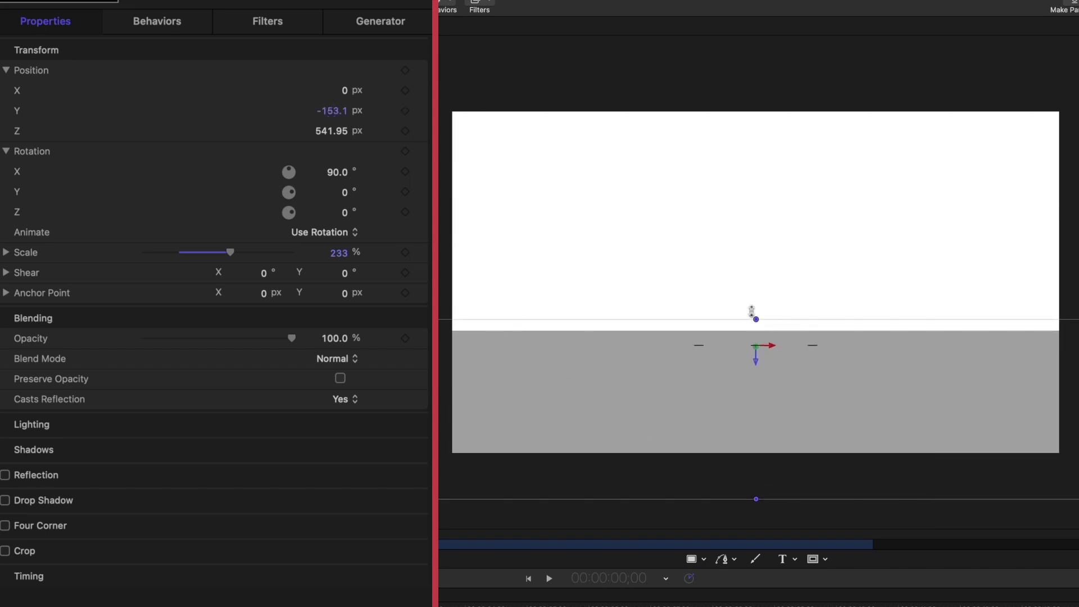
pyautogui.press('super+shift+a')
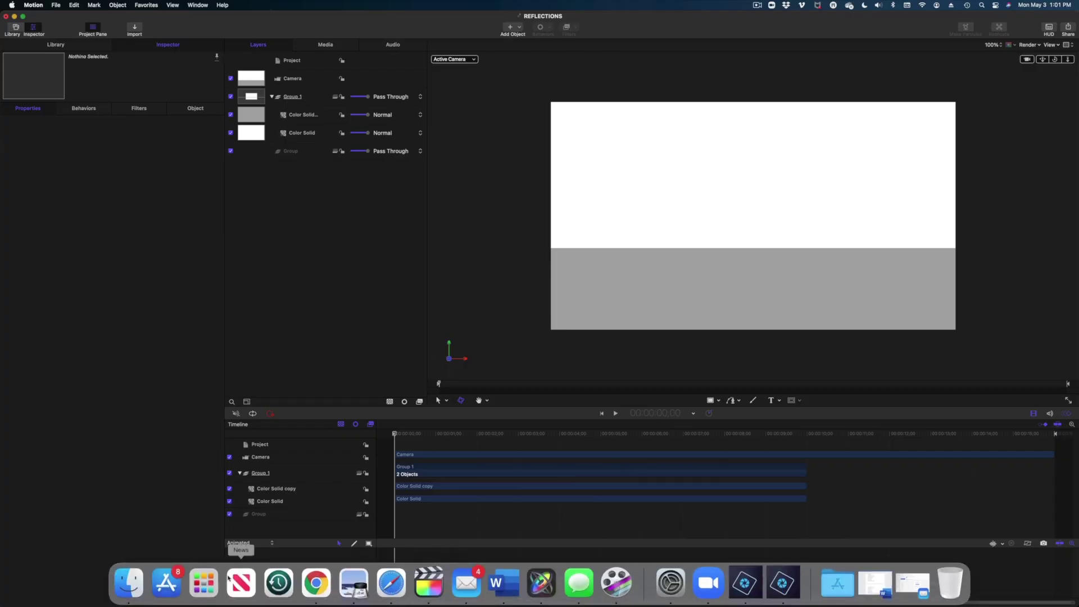
# Step: Import iPhone Frame.png and LINDSEY AND LILY.mov from the Desktop, hiding the video placed beneath the frame
pyautogui.click(128, 583)
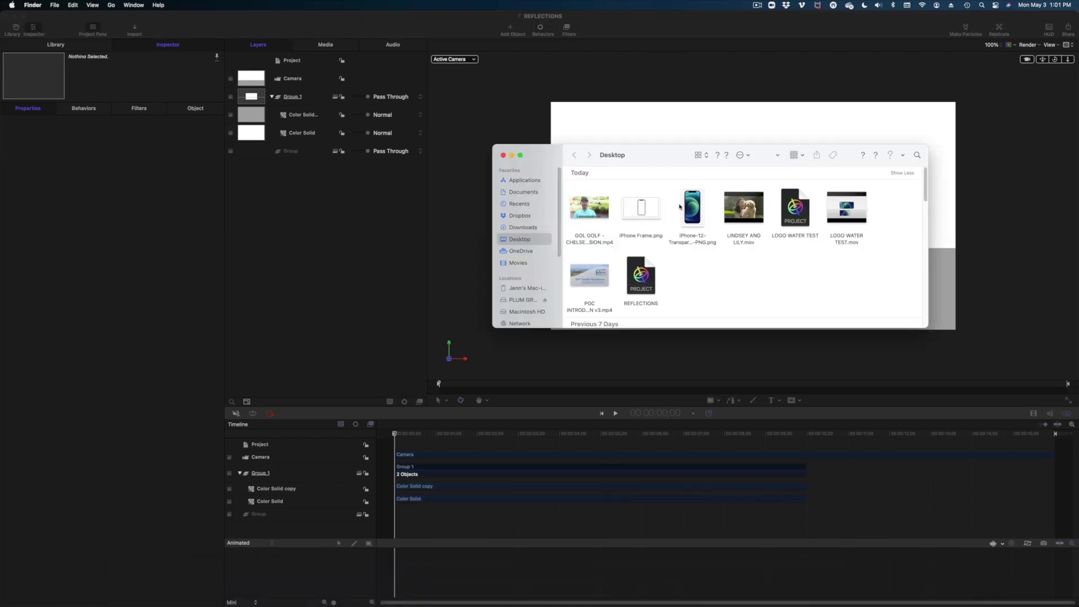
pyautogui.moveTo(641, 206); pyautogui.dragTo(313, 112)
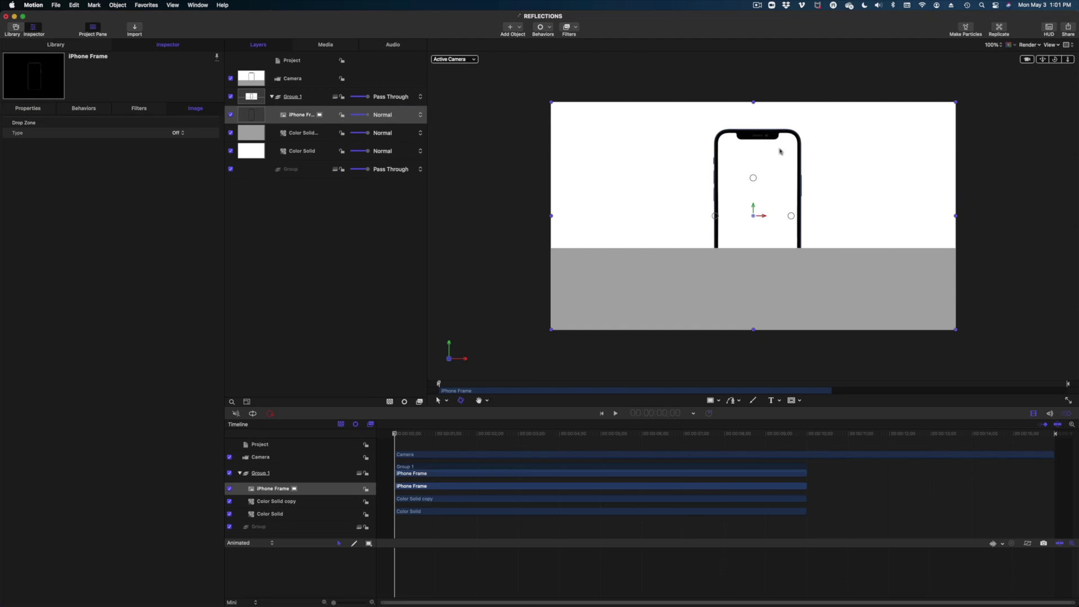
pyautogui.moveTo(142, 604)
pyautogui.click(129, 583)
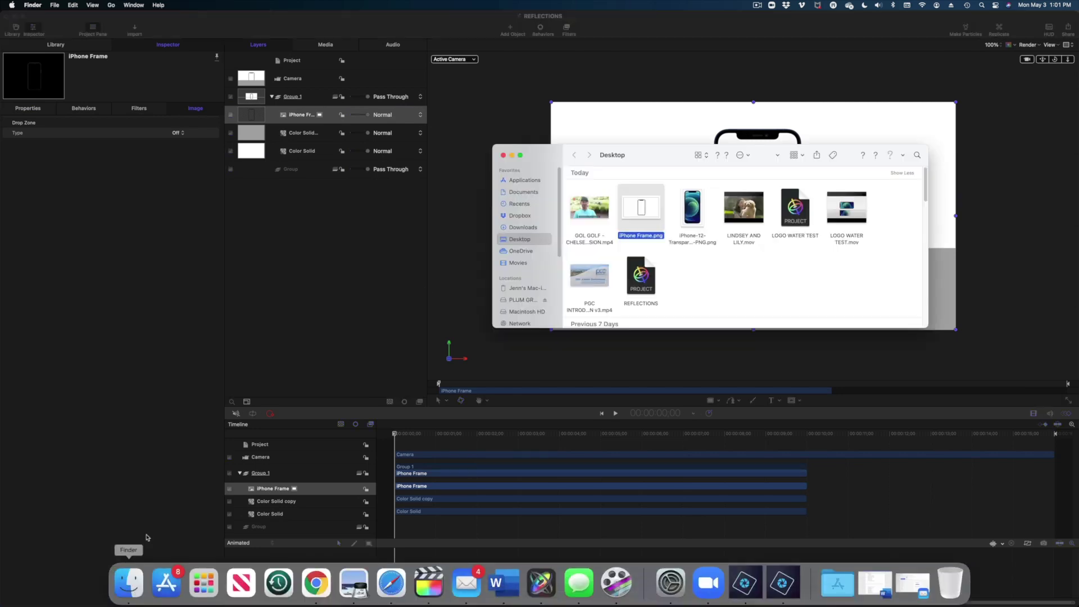
pyautogui.moveTo(741, 206); pyautogui.dragTo(320, 133)
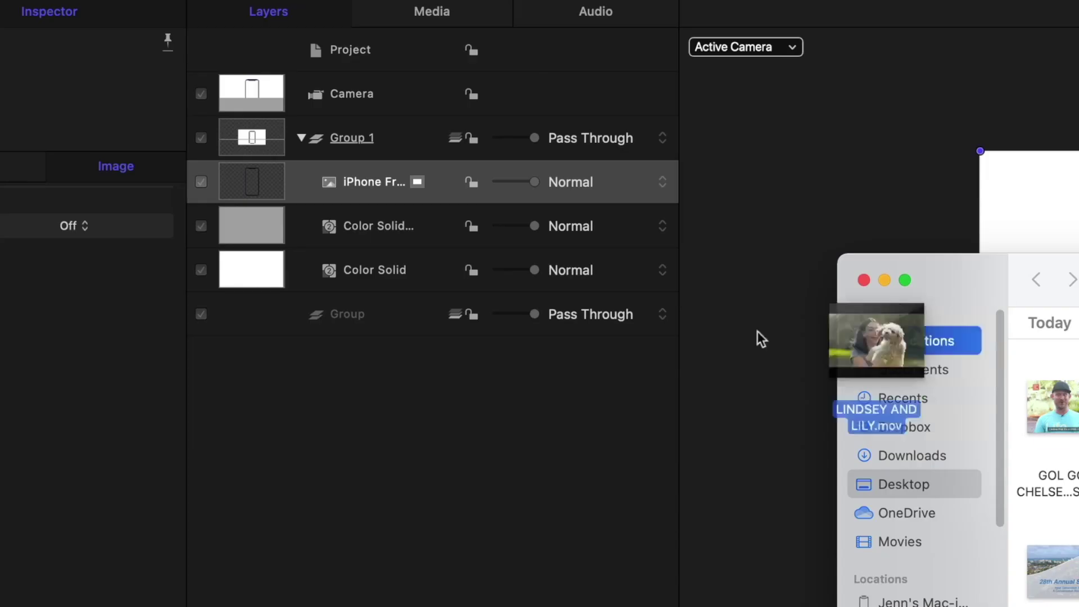
pyautogui.moveTo(417, 224); pyautogui.dragTo(412, 217)
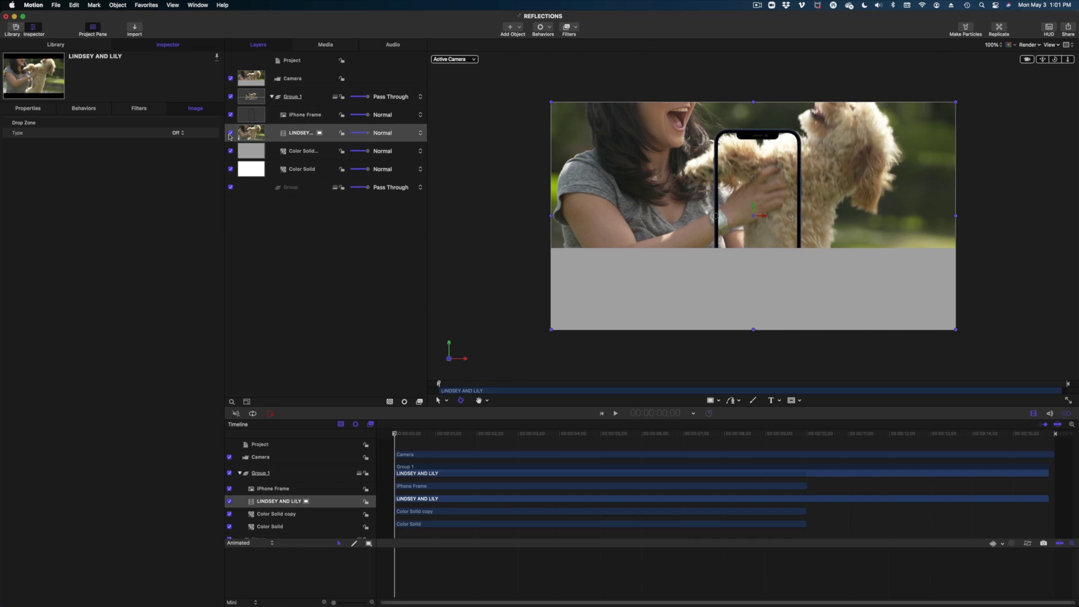
pyautogui.click(230, 133)
pyautogui.click(312, 116)
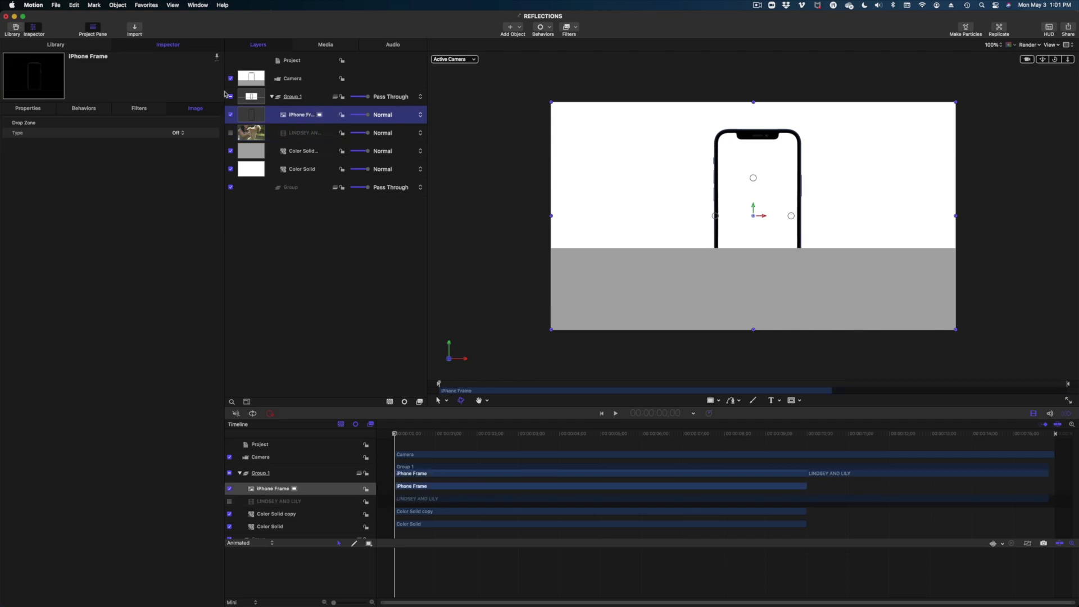
pyautogui.click(41, 109)
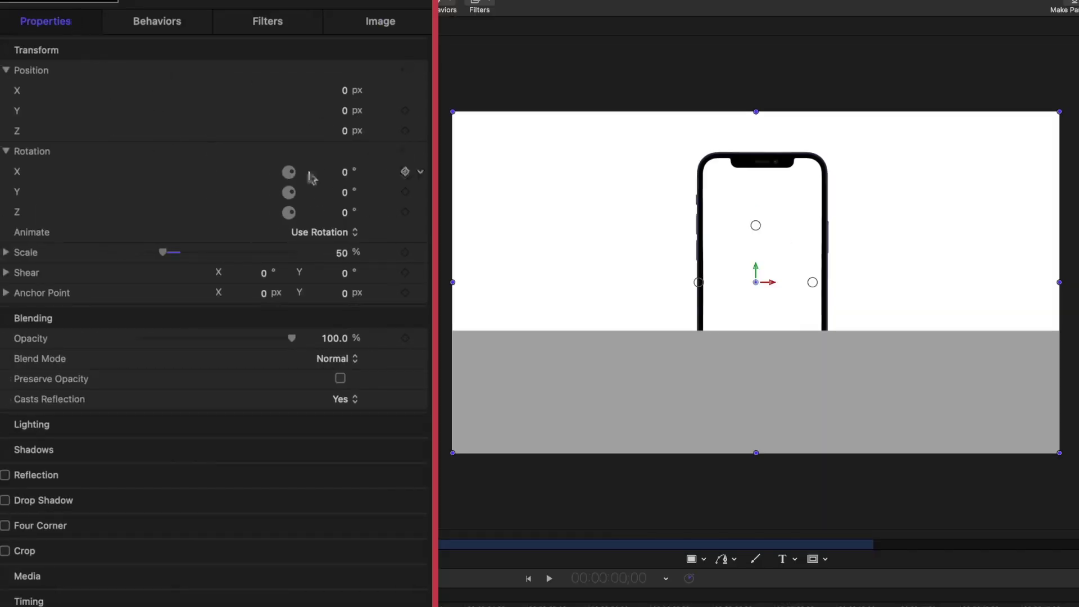
# Step: Rotate the iPhone Frame 90° on Z to landscape and raise it to Y 72 px
pyautogui.click(348, 214)
pyautogui.write('90')
pyautogui.press('Return')
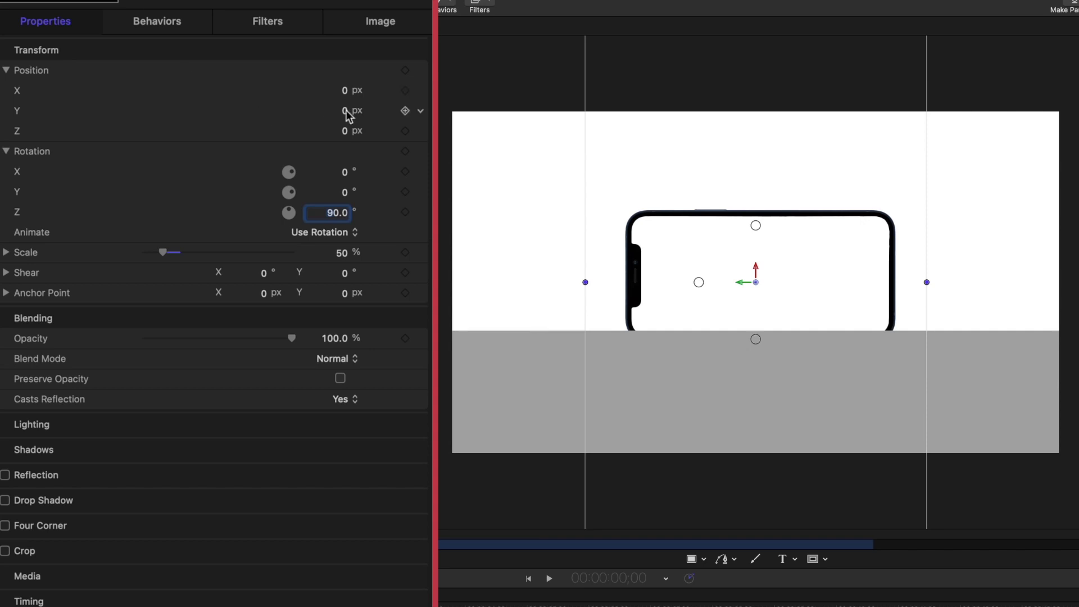
pyautogui.moveTo(345, 111); pyautogui.dragTo(344, 107)
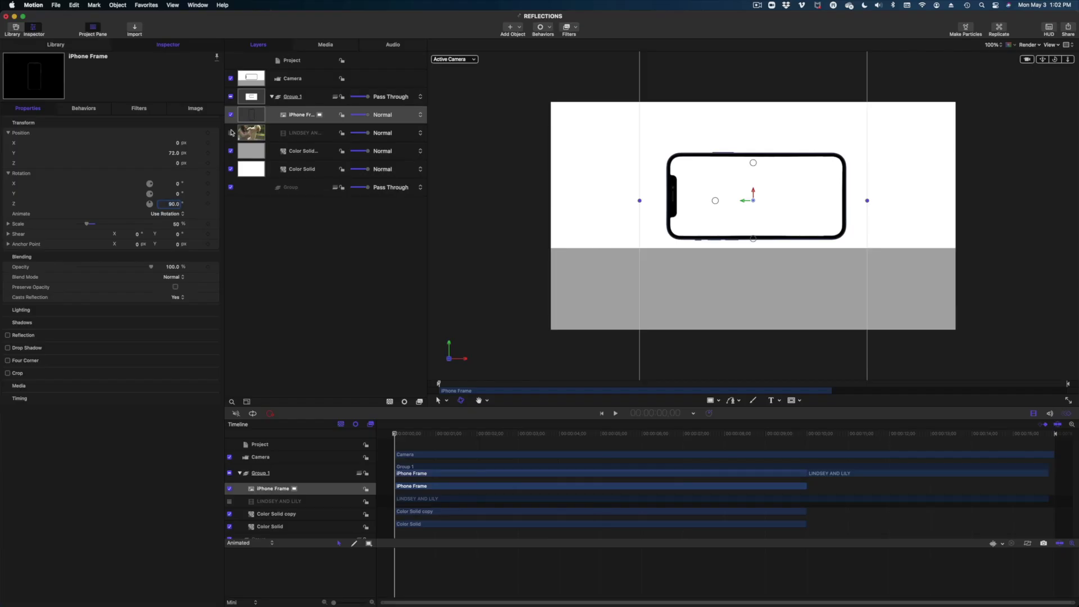
# Step: Unhide the LINDSEY AND LILY video, scale it to 44%, fit it into the phone screen, and enable Crop
pyautogui.click(231, 134)
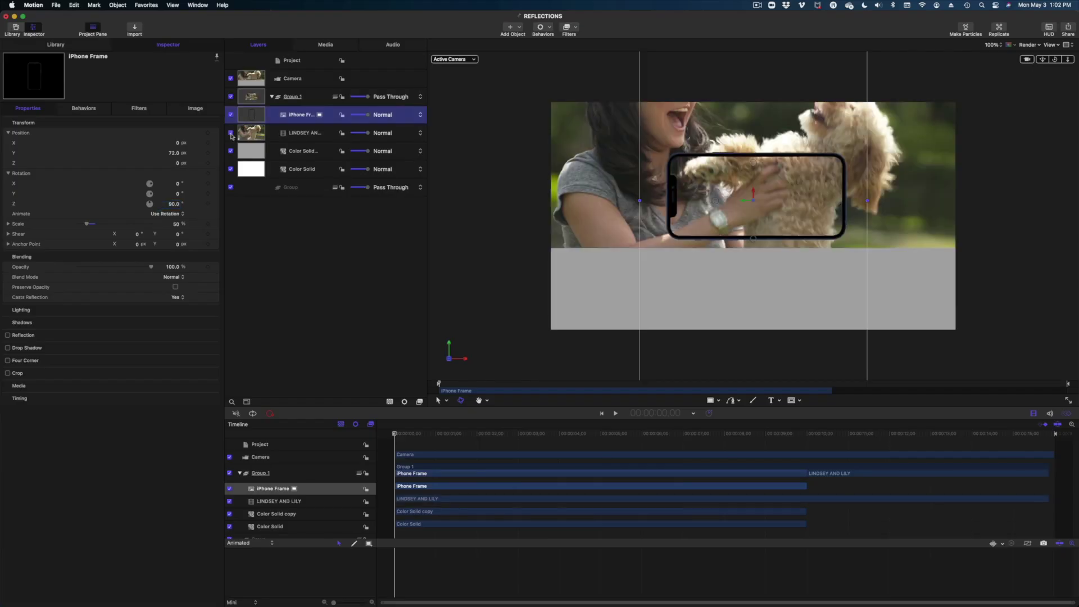
pyautogui.click(314, 132)
pyautogui.moveTo(96, 224); pyautogui.dragTo(86, 224)
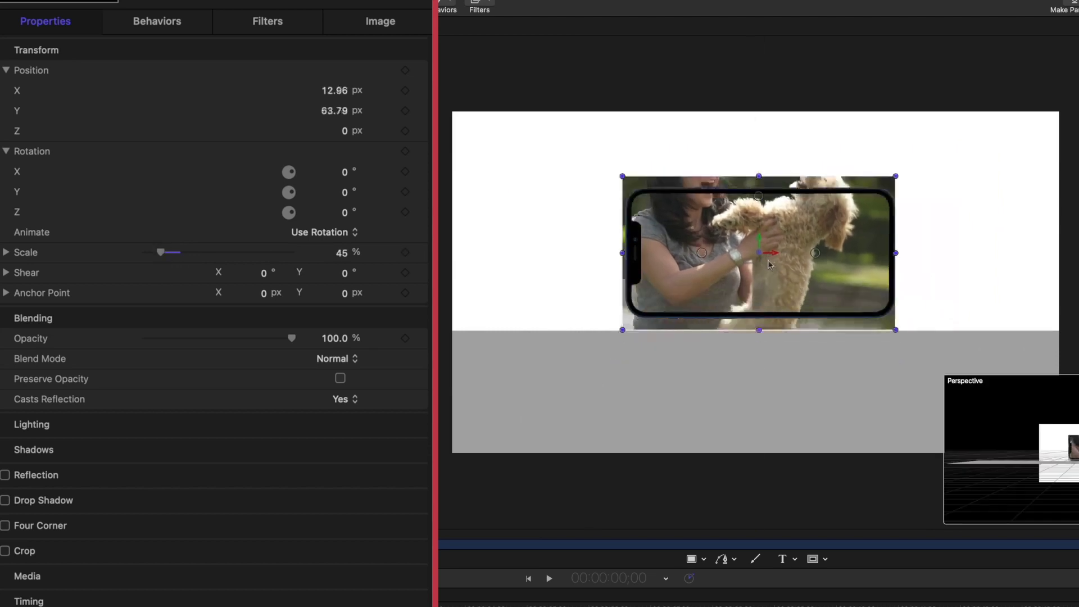
pyautogui.moveTo(344, 252); pyautogui.dragTo(339, 252)
pyautogui.moveTo(724, 242); pyautogui.dragTo(778, 243)
pyautogui.press('space')
pyautogui.click(5, 551)
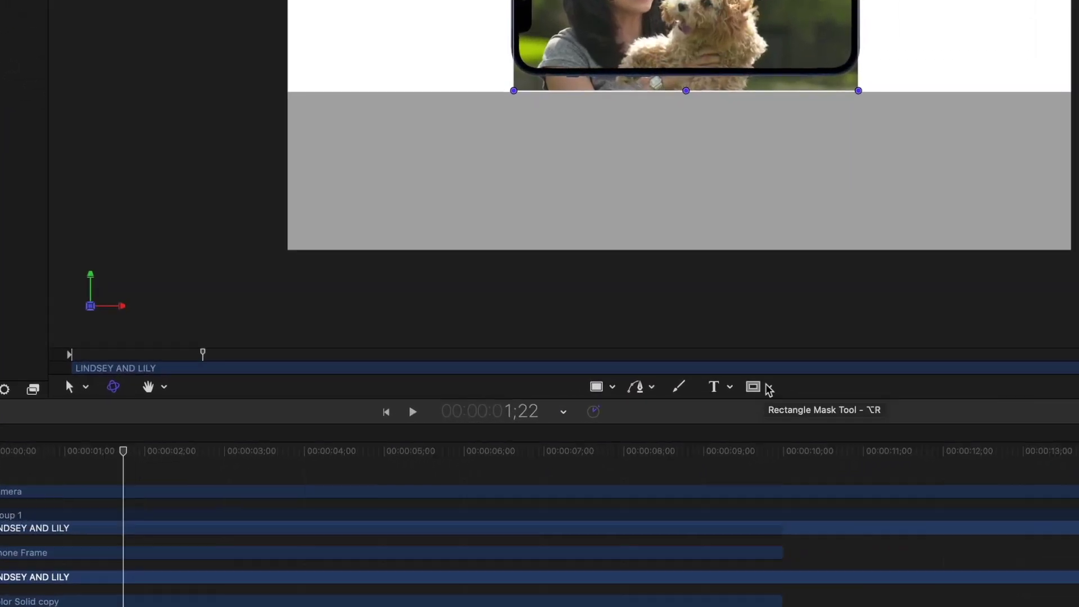
# Step: Draw a Rectangle Mask centred over the phone screen and set its Roundness to 42
pyautogui.click(800, 402)
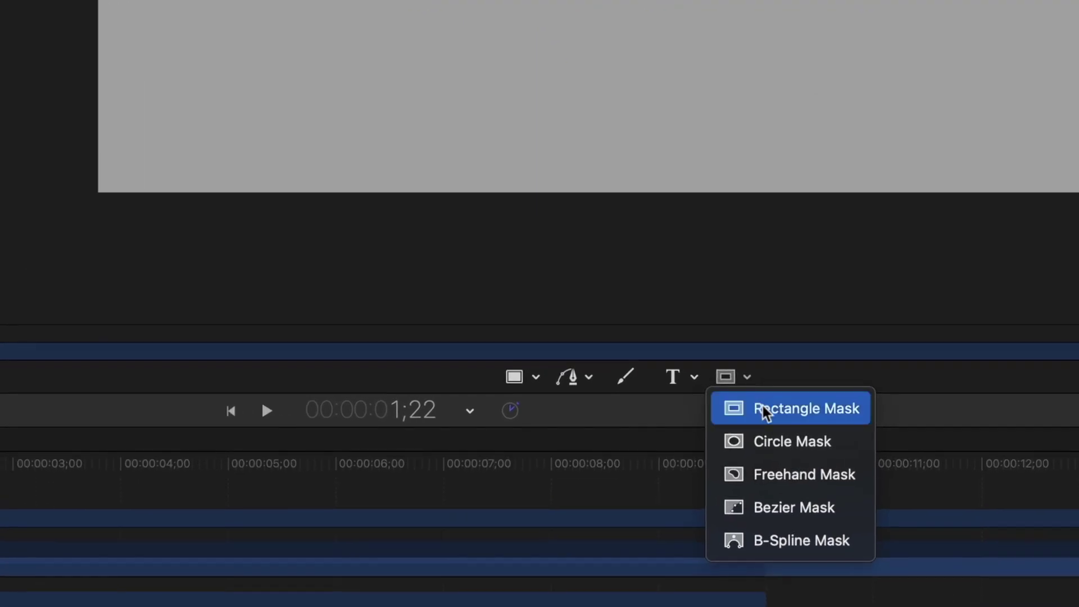
pyautogui.click(766, 409)
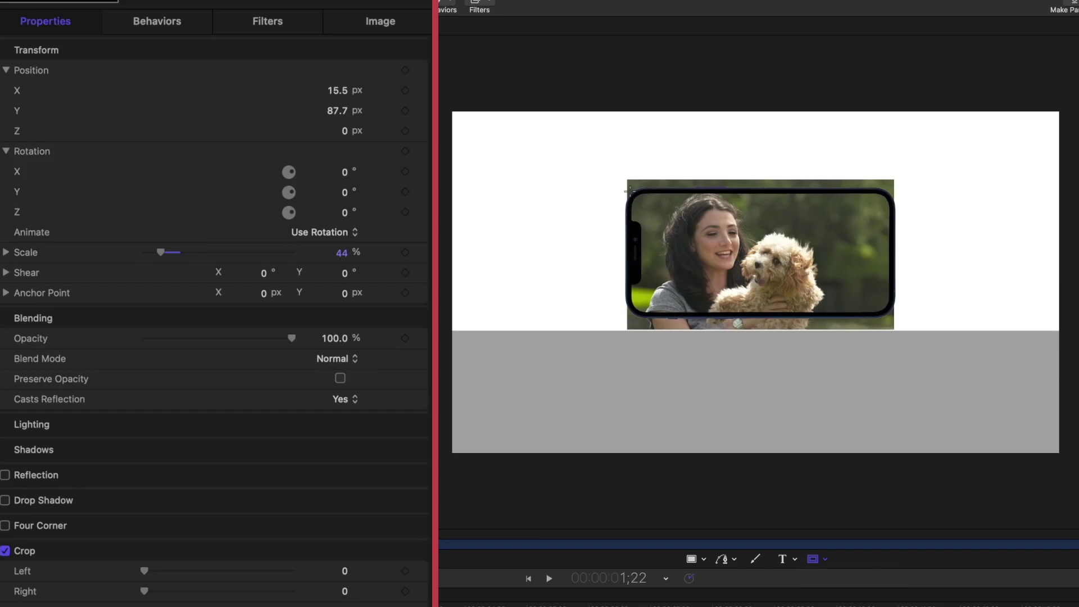
pyautogui.moveTo(888, 320); pyautogui.dragTo(893, 315)
pyautogui.moveTo(677, 243); pyautogui.dragTo(674, 244)
pyautogui.click(380, 21)
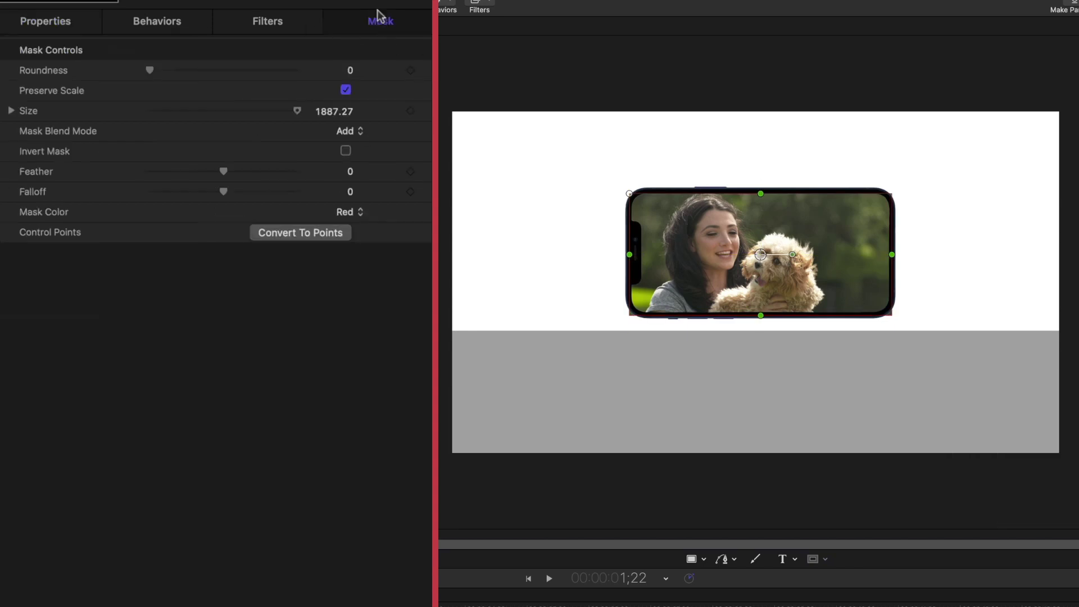
pyautogui.moveTo(180, 75); pyautogui.dragTo(268, 73)
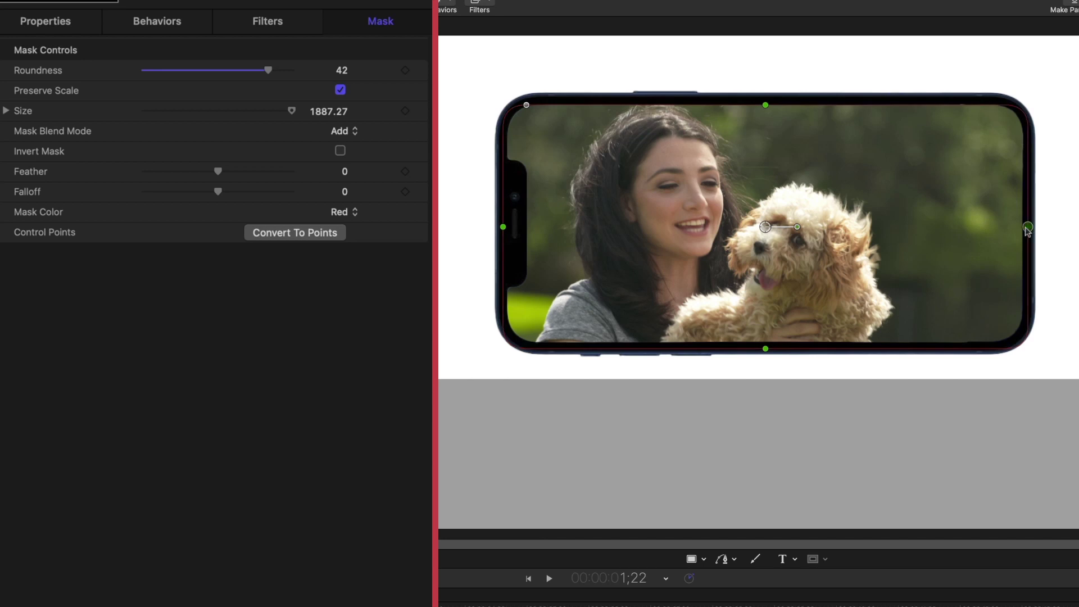
# Step: Pull the mask's right, left, bottom and top edges in to fit the rounded screen
pyautogui.moveTo(1028, 231); pyautogui.dragTo(1022, 231)
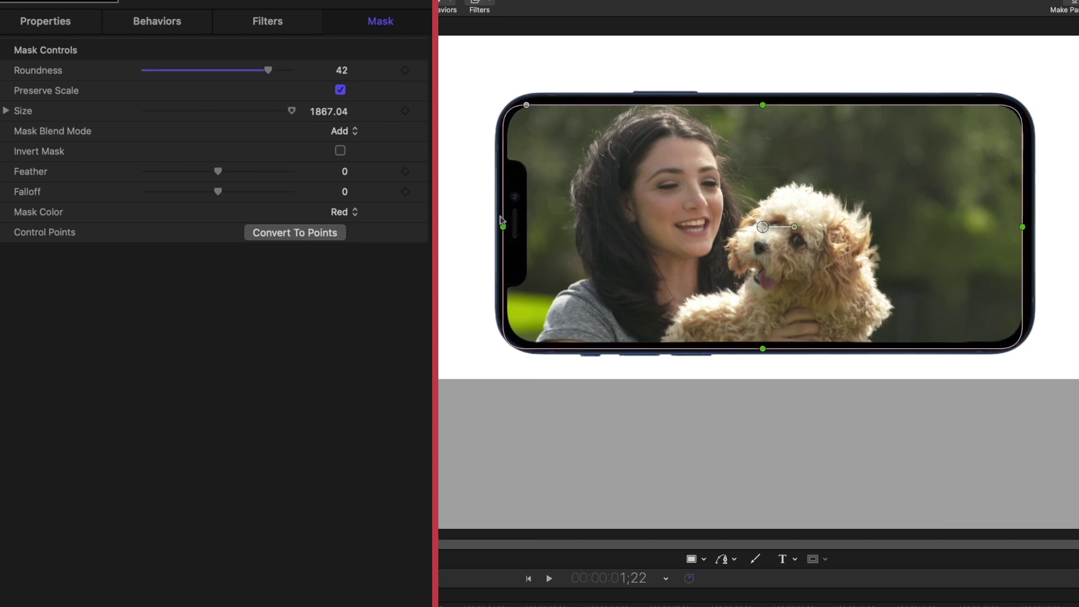
pyautogui.moveTo(503, 227); pyautogui.dragTo(505, 228)
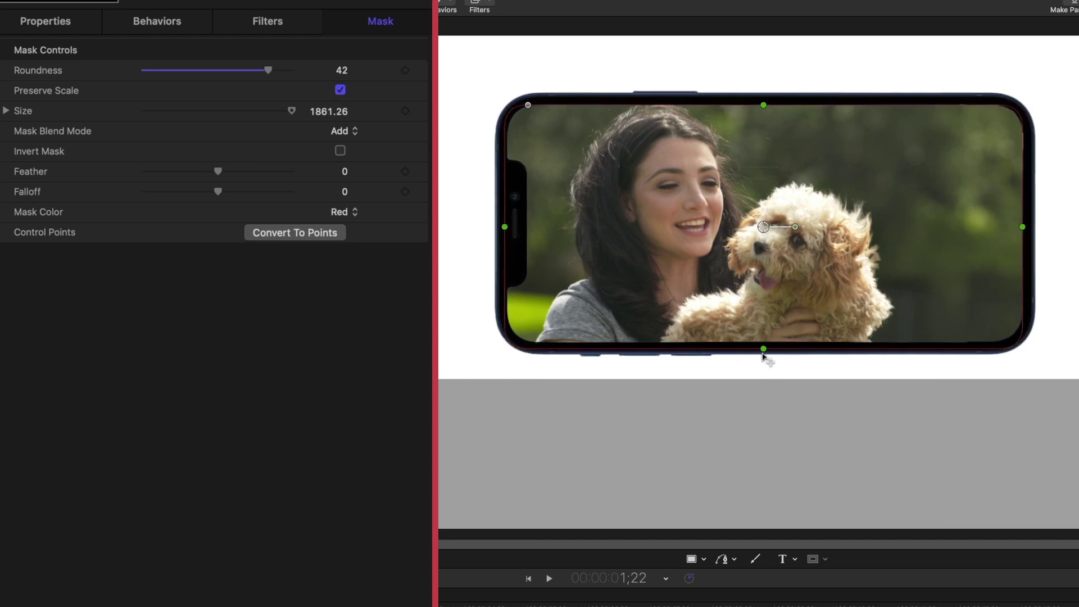
pyautogui.moveTo(763, 352); pyautogui.dragTo(764, 346)
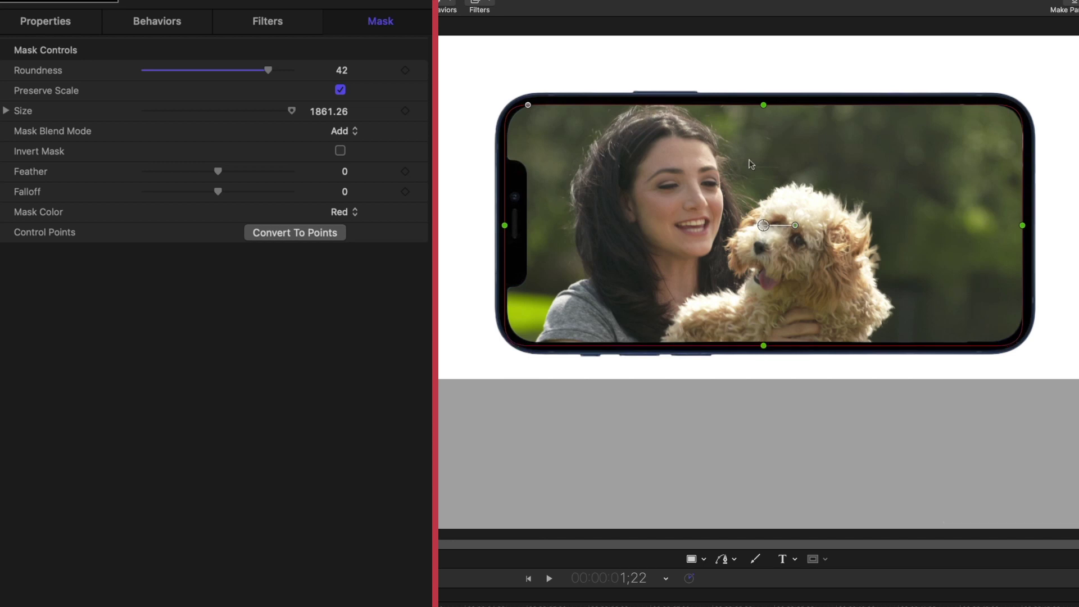
pyautogui.moveTo(762, 105); pyautogui.dragTo(764, 102)
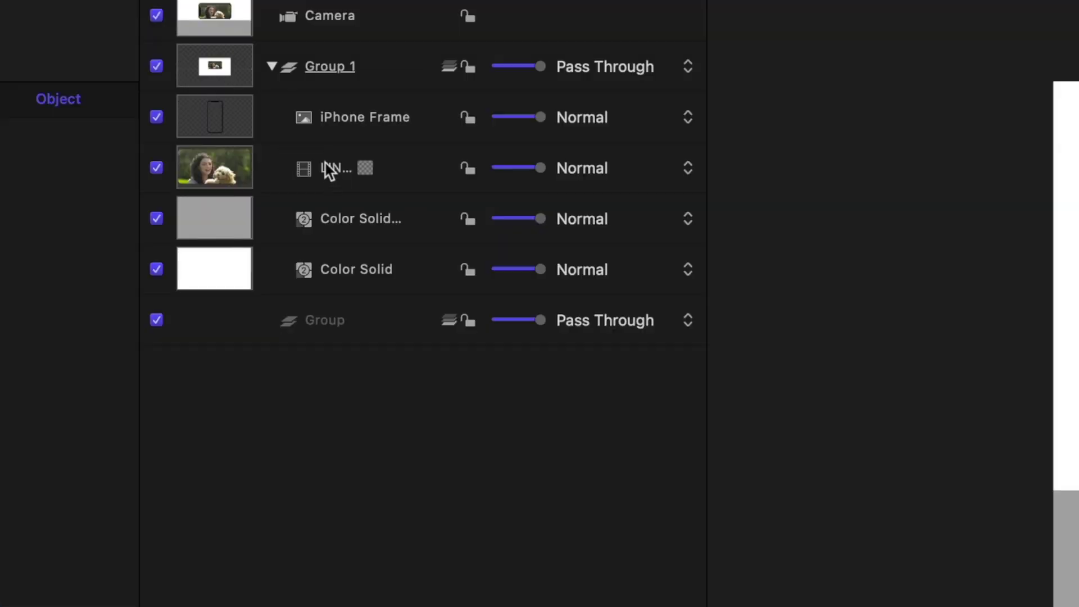
# Step: Group the iPhone Frame and LINDSEY AND LILY video layers together
pyautogui.click(325, 170)
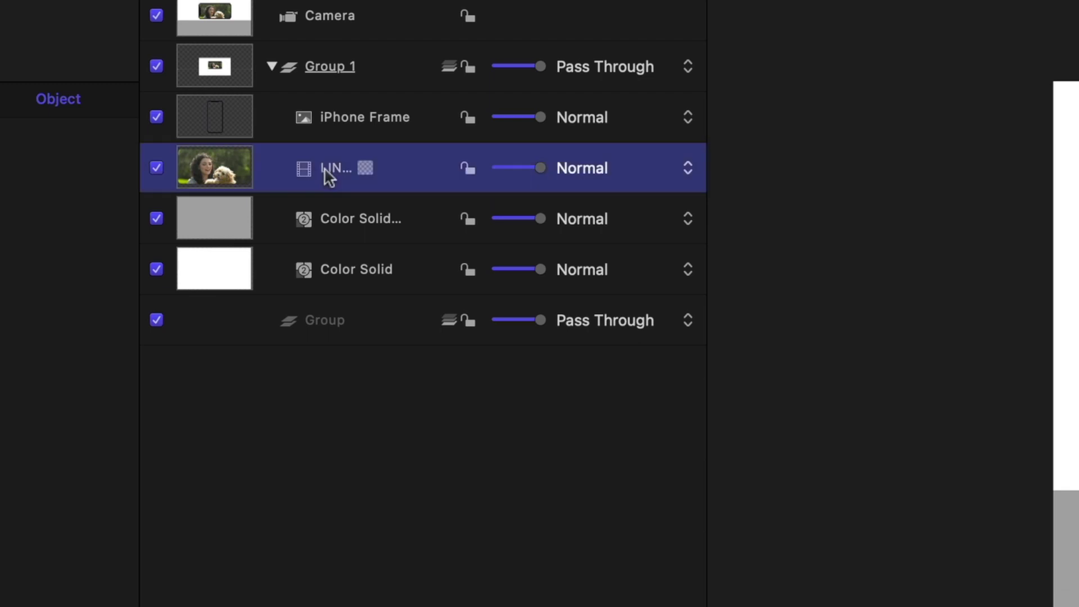
pyautogui.keyDown('shift'); pyautogui.click(336, 119); pyautogui.keyUp('shift')
pyautogui.rightClick(336, 123)
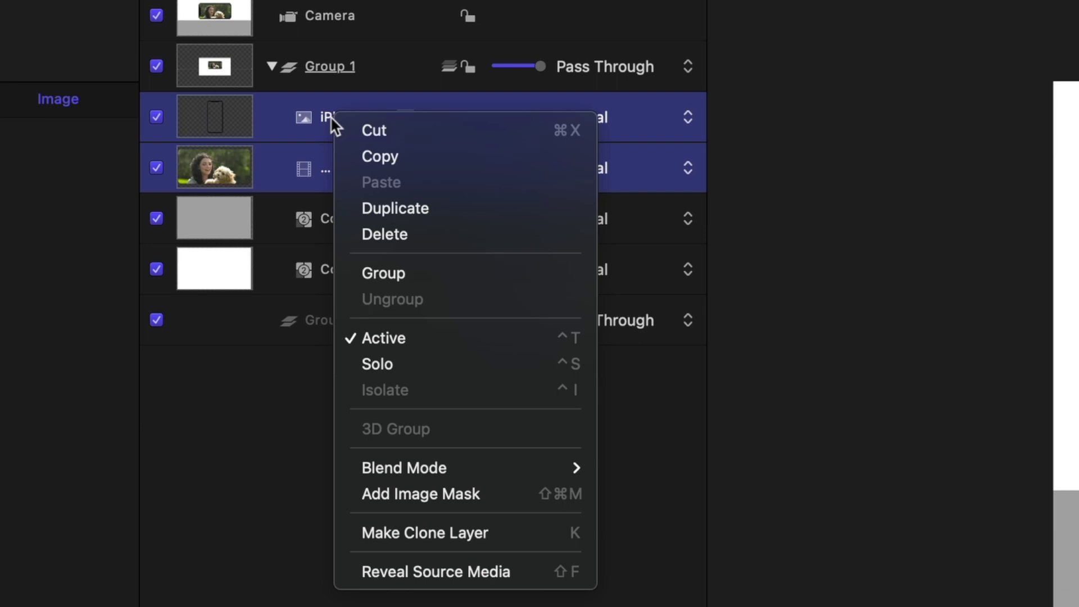
pyautogui.click(417, 273)
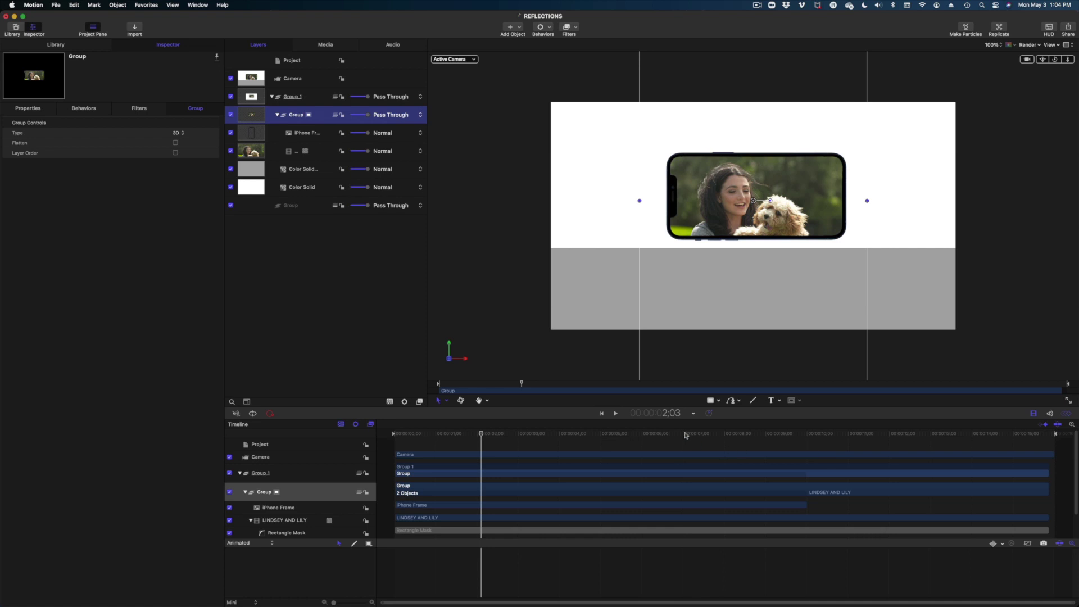
# Step: Move the playhead to 4;29 and duplicate the new Group as Group copy
pyautogui.moveTo(686, 436); pyautogui.dragTo(599, 435)
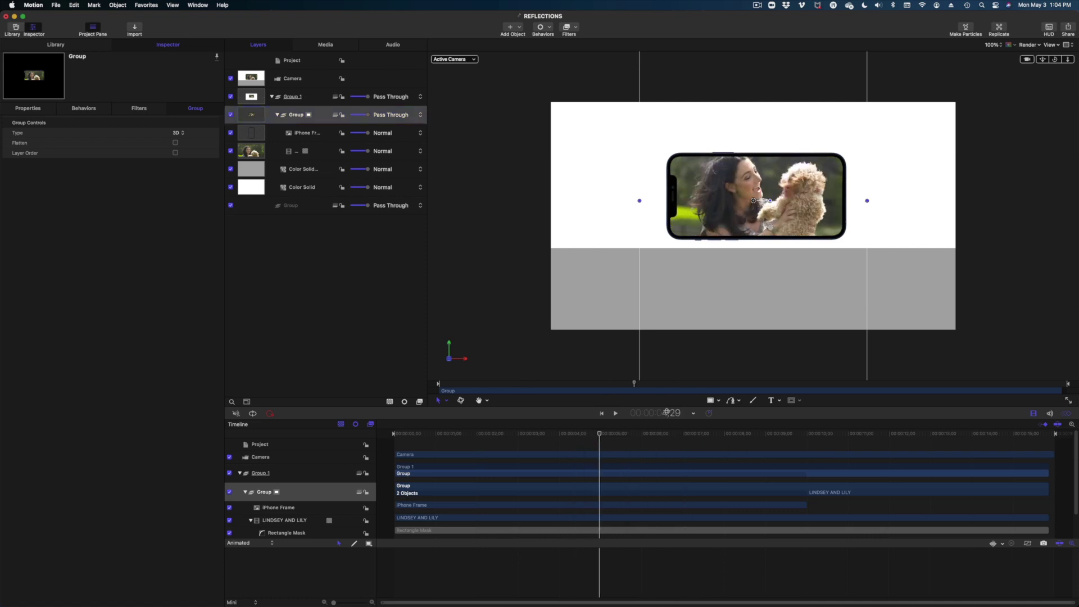
pyautogui.click(294, 116)
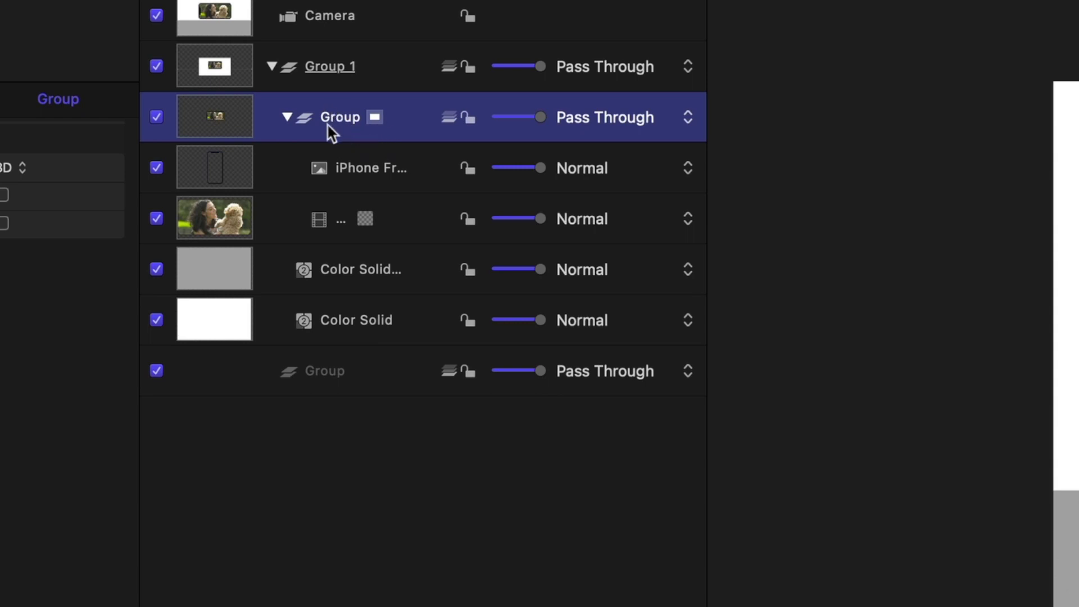
pyautogui.rightClick(320, 119)
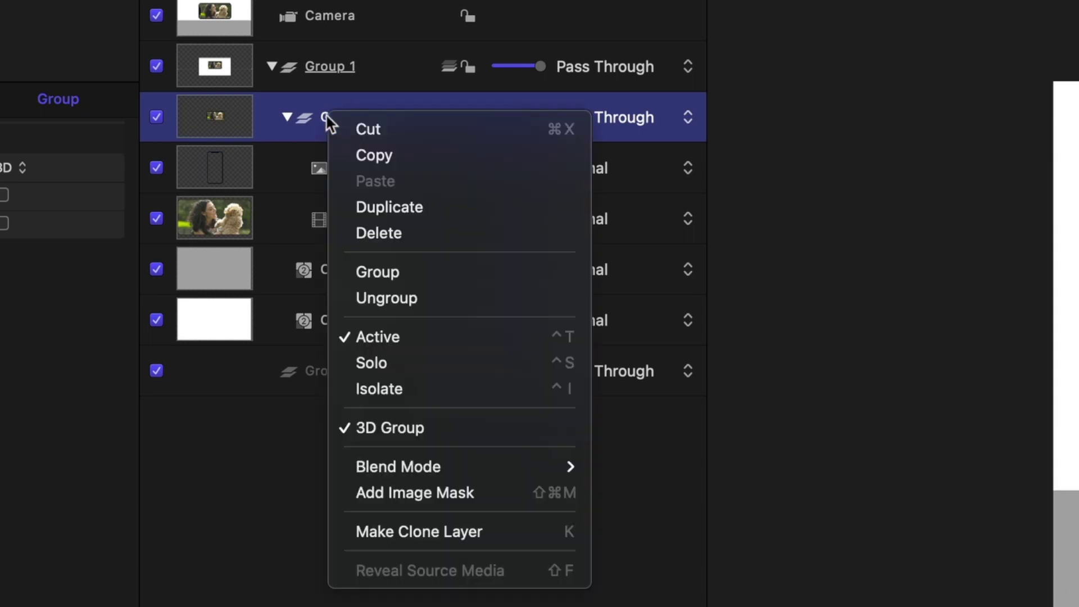
pyautogui.click(383, 209)
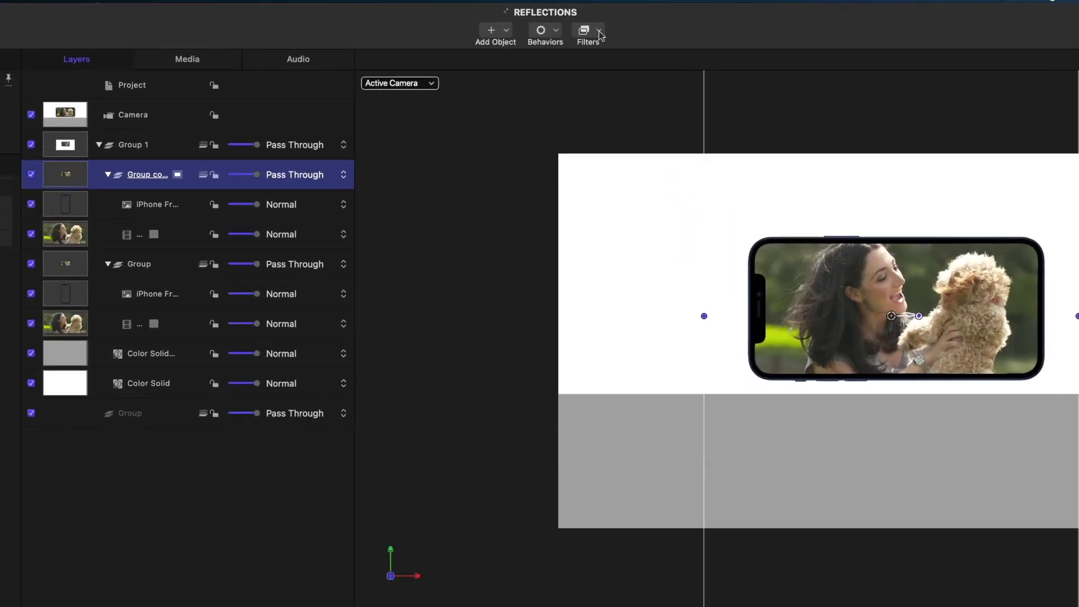
# Step: Apply a Gaussian Blur with Amount 62 to the Group copy layer
pyautogui.click(575, 27)
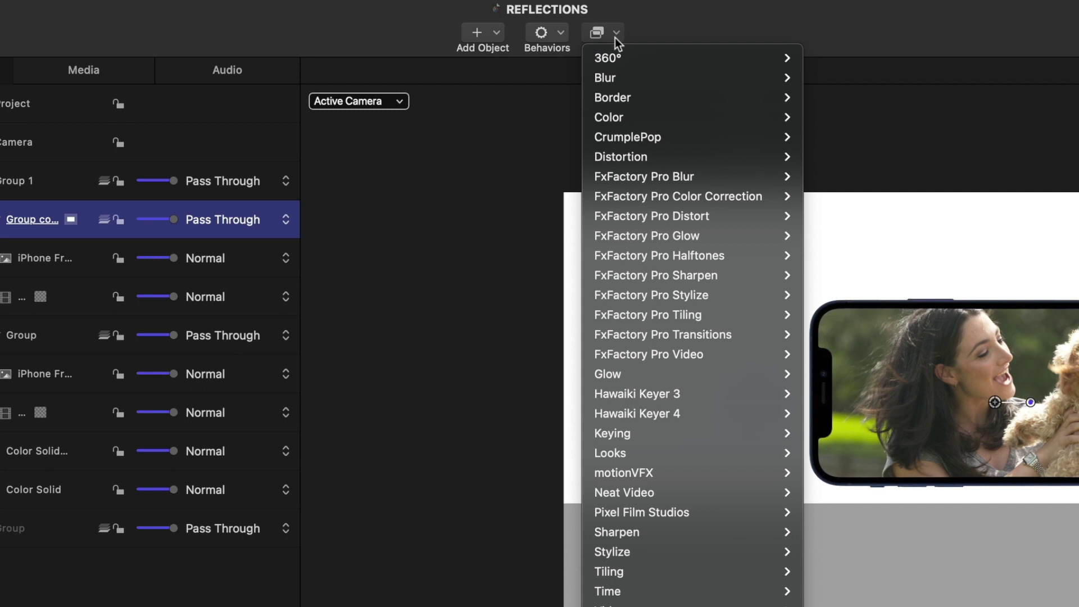
pyautogui.moveTo(623, 80)
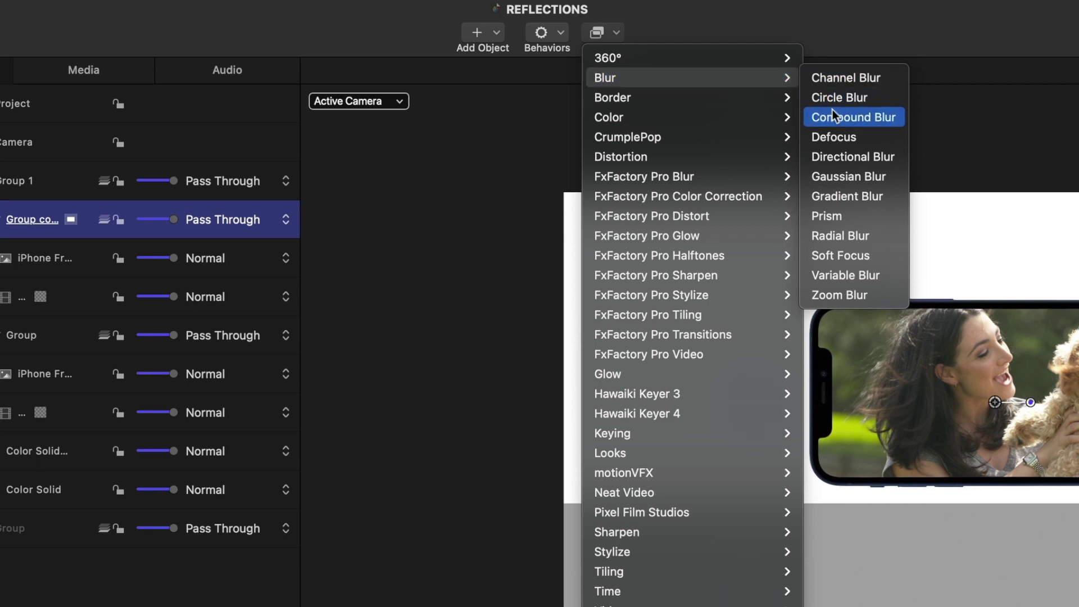
pyautogui.click(851, 176)
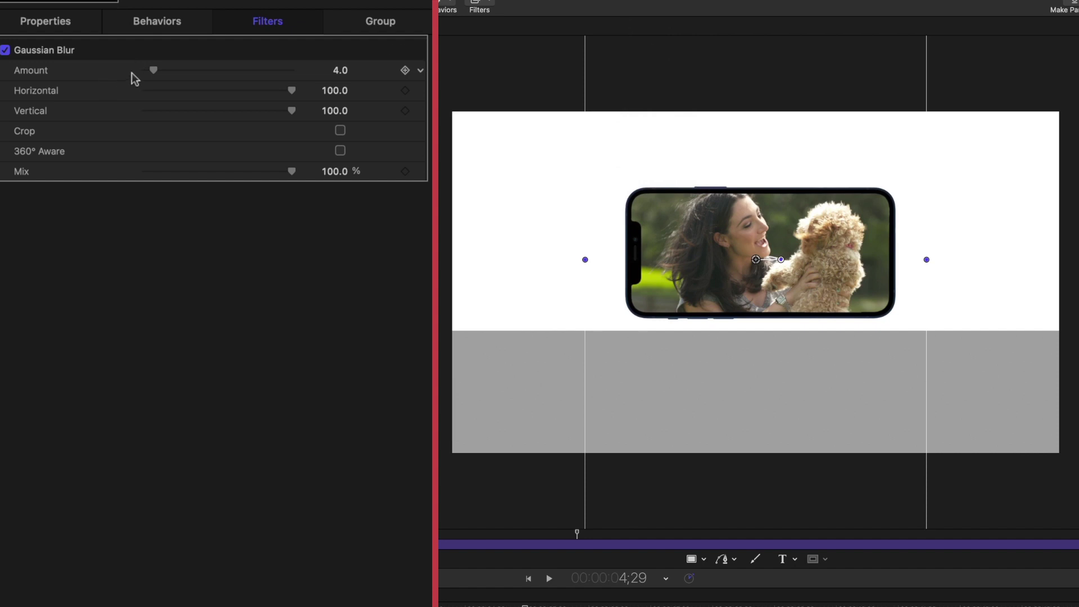
pyautogui.moveTo(161, 69); pyautogui.dragTo(289, 64)
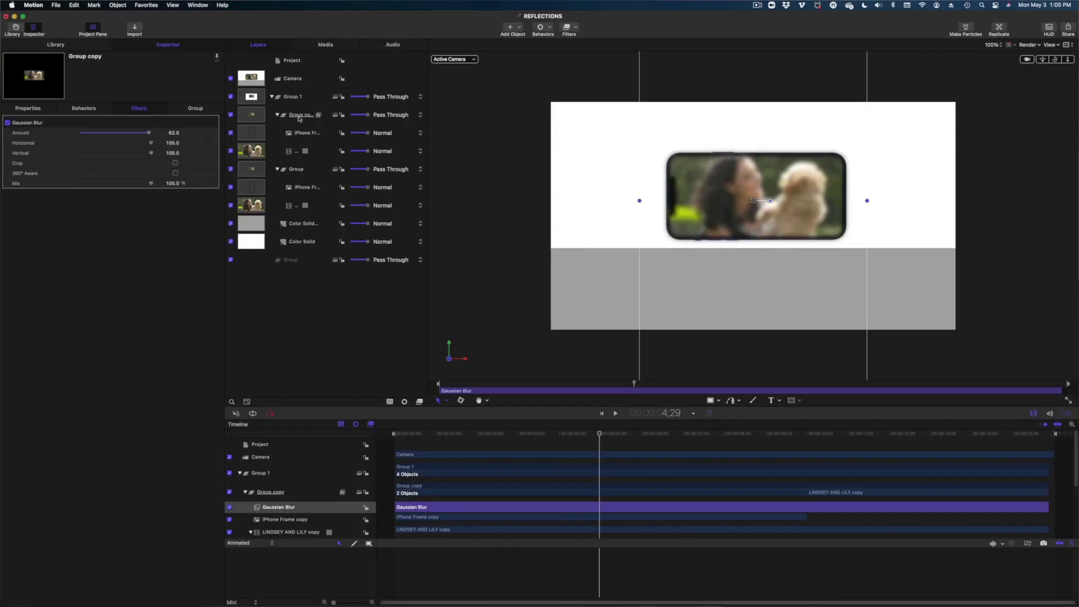
pyautogui.click(300, 118)
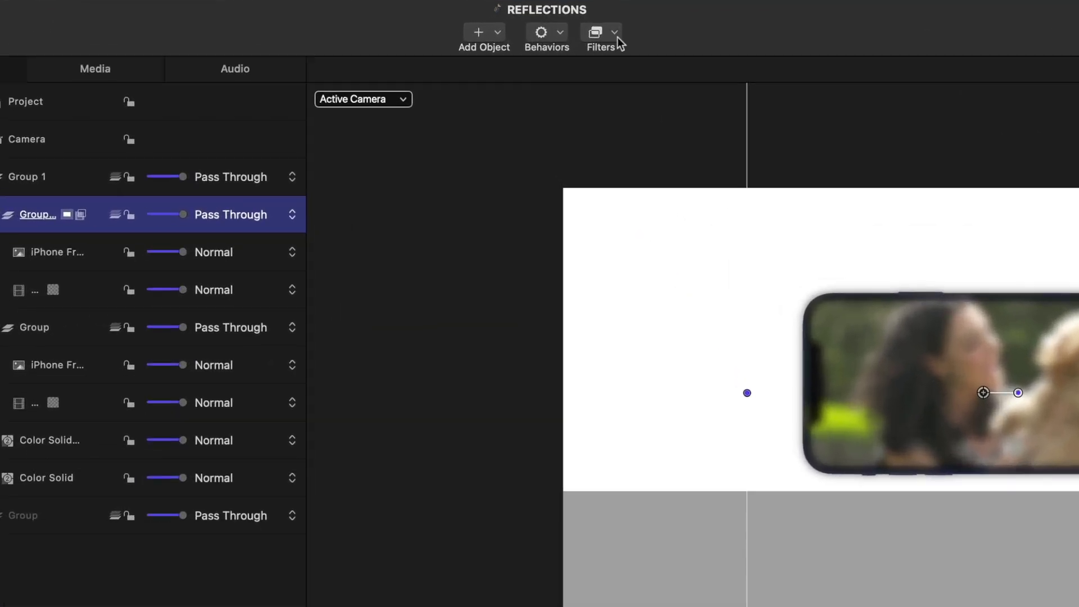
# Step: Add a Flop filter to Group copy and set its direction to Vertical
pyautogui.click(575, 27)
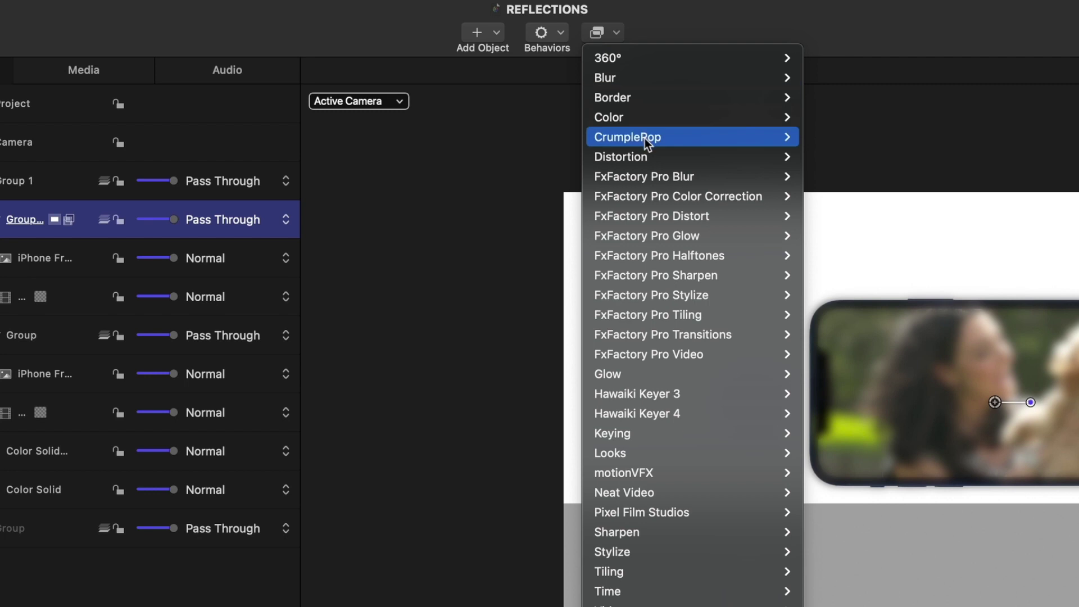
pyautogui.moveTo(648, 153)
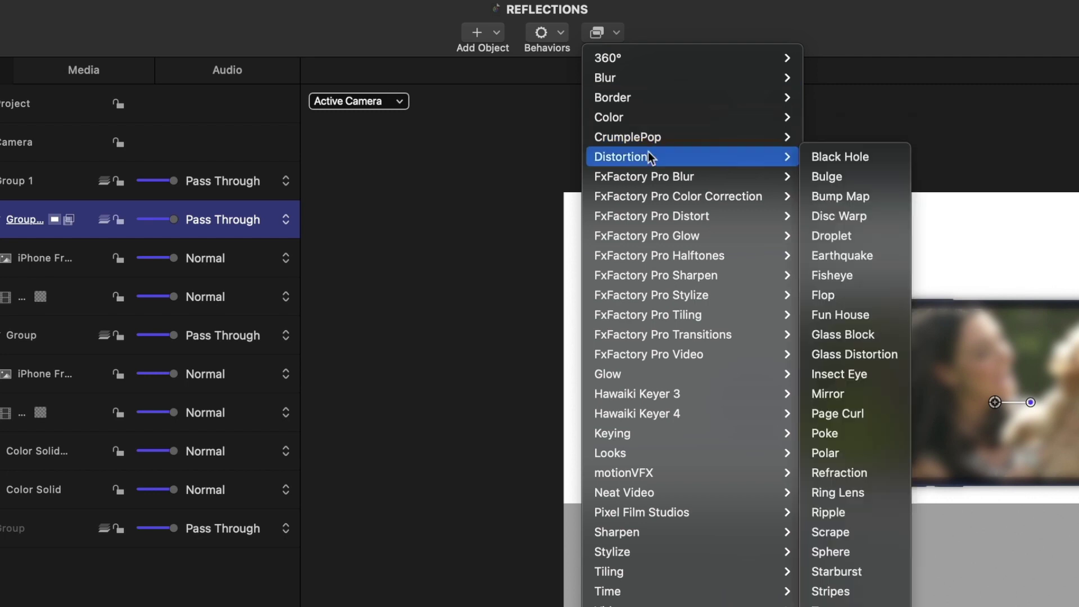
pyautogui.click(857, 299)
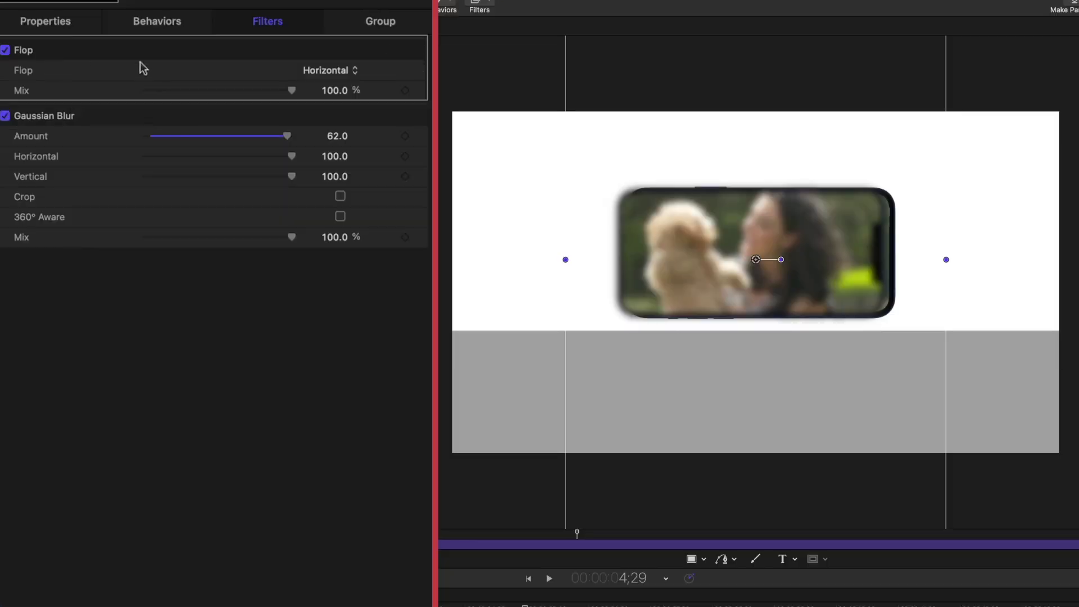
pyautogui.click(170, 130)
pyautogui.click(343, 93)
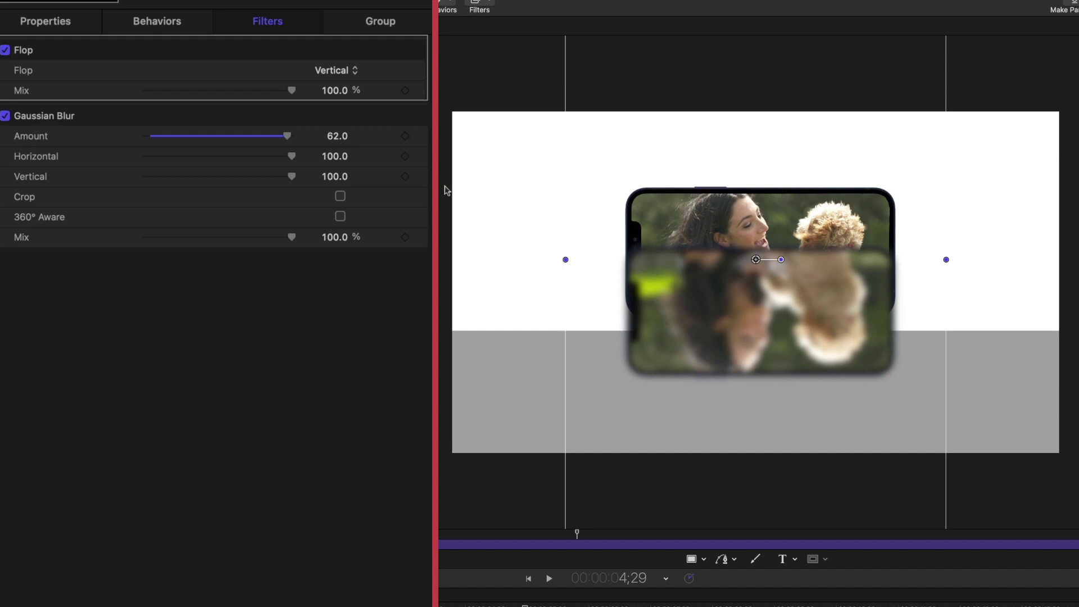
# Step: Lower Group copy to Position Y -413.95 px so the flipped copy sits beneath the phone
pyautogui.click(41, 22)
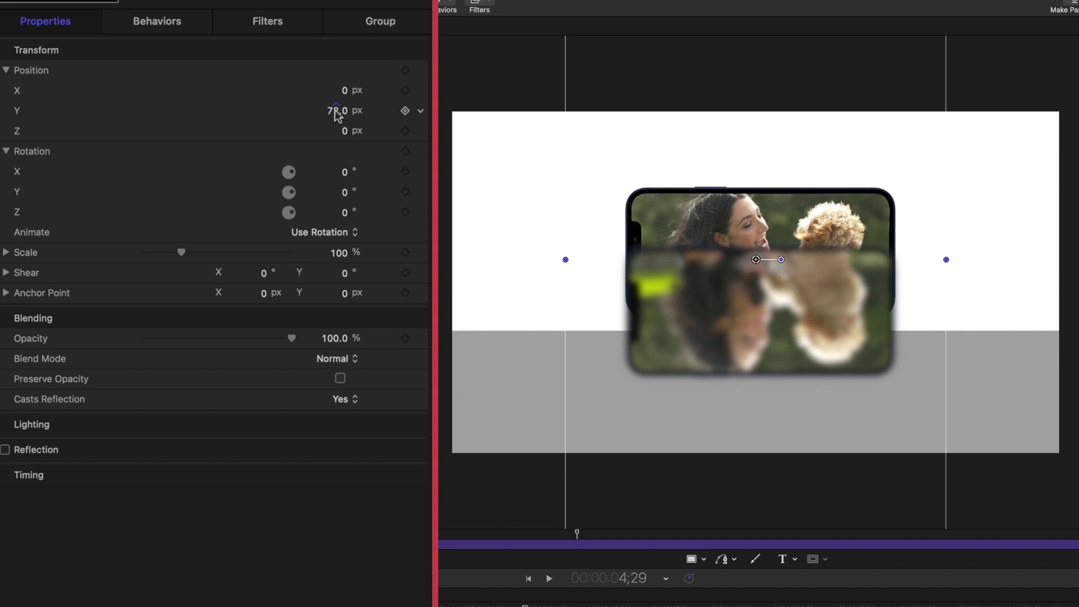
pyautogui.moveTo(337, 111); pyautogui.dragTo(336, 111)
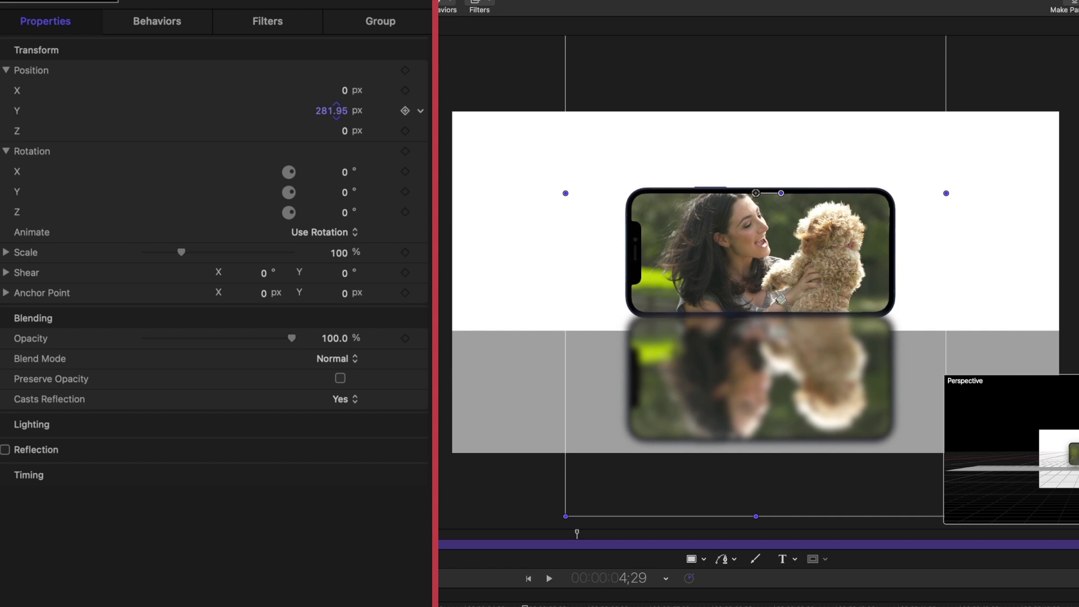
pyautogui.moveTo(336, 110); pyautogui.dragTo(336, 111)
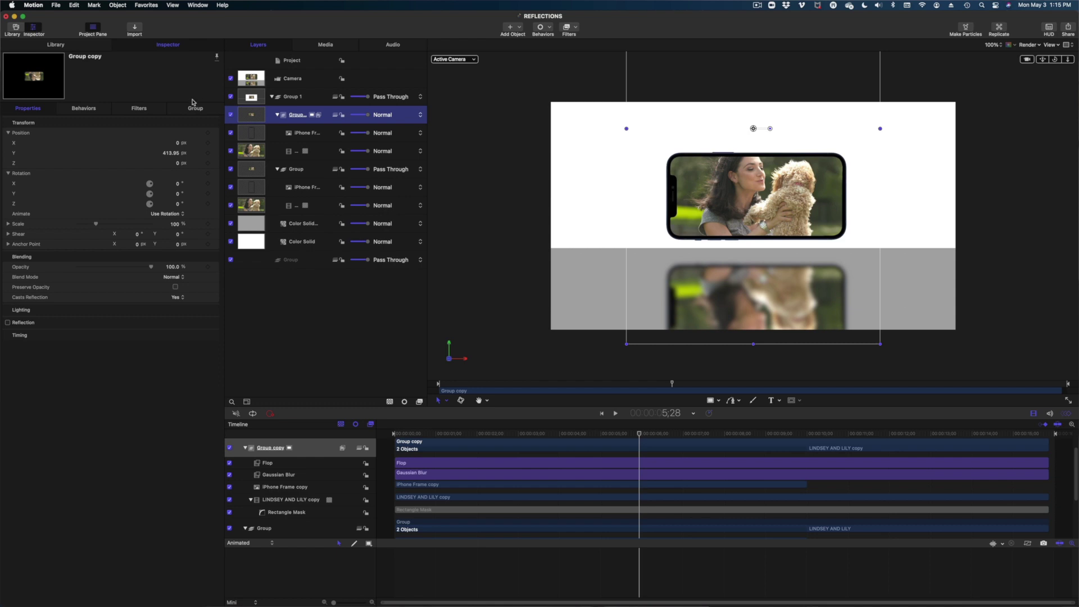
pyautogui.doubleClick(294, 114)
pyautogui.press('Return')
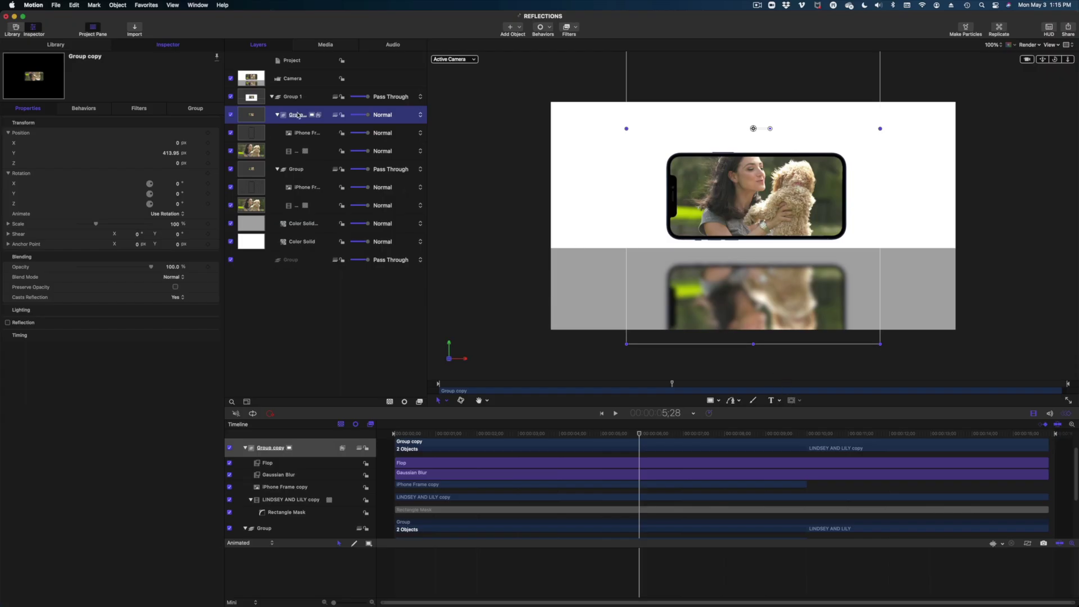
# Step: Nest Group copy inside a new Group 1 with Flatten and Layer Order turned on
pyautogui.rightClick(305, 117)
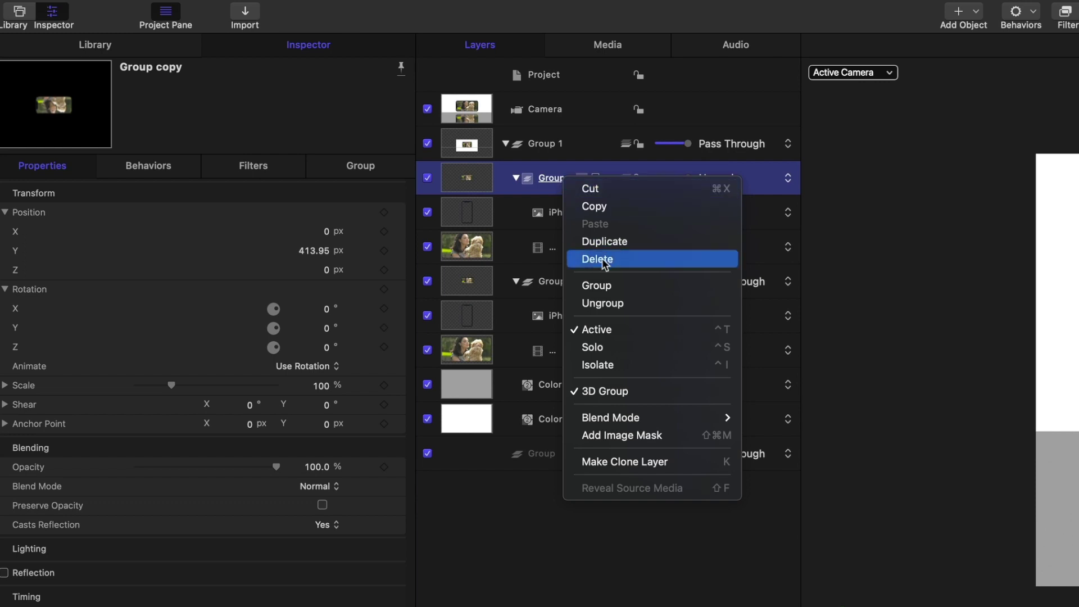
pyautogui.click(599, 286)
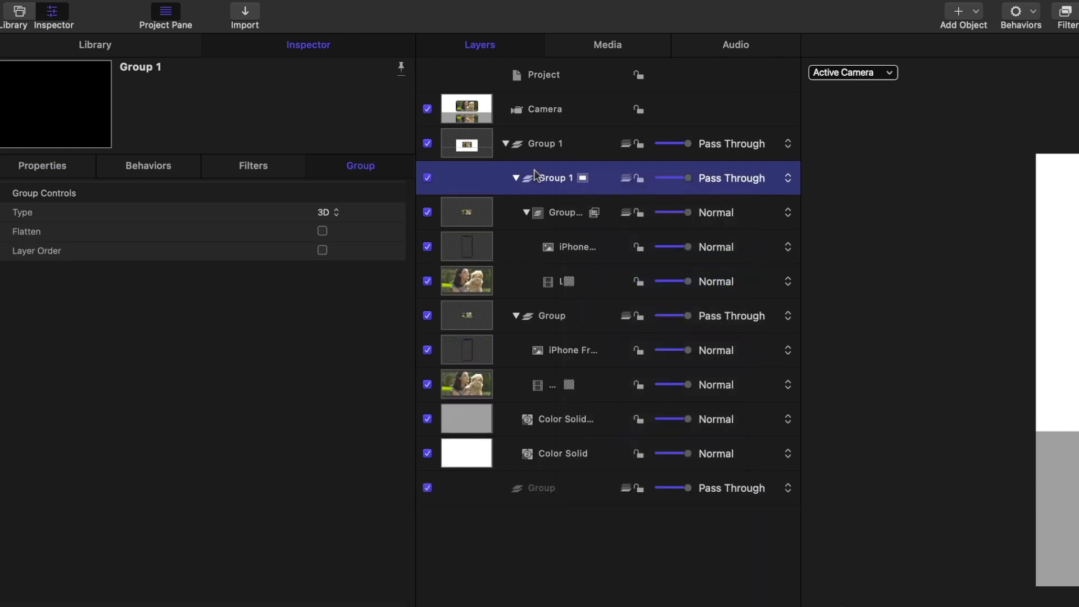
pyautogui.click(323, 231)
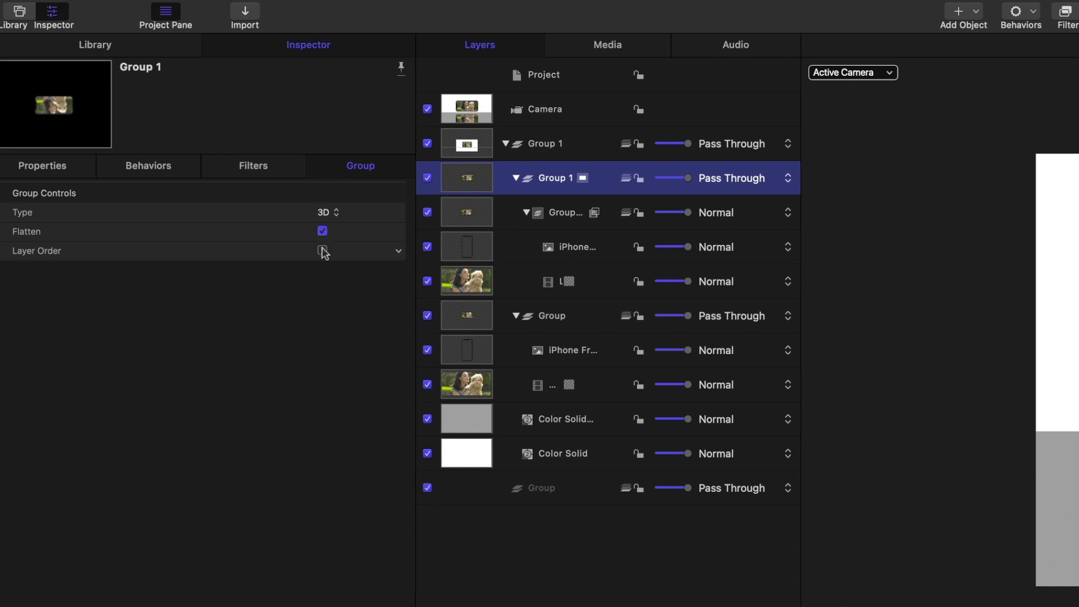
pyautogui.click(322, 250)
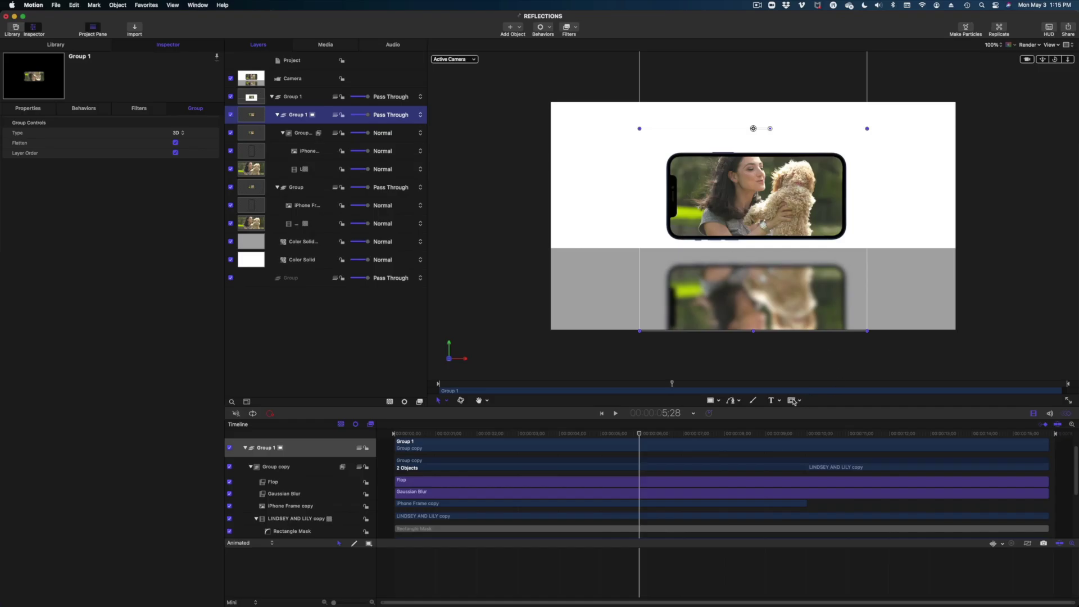
pyautogui.click(793, 401)
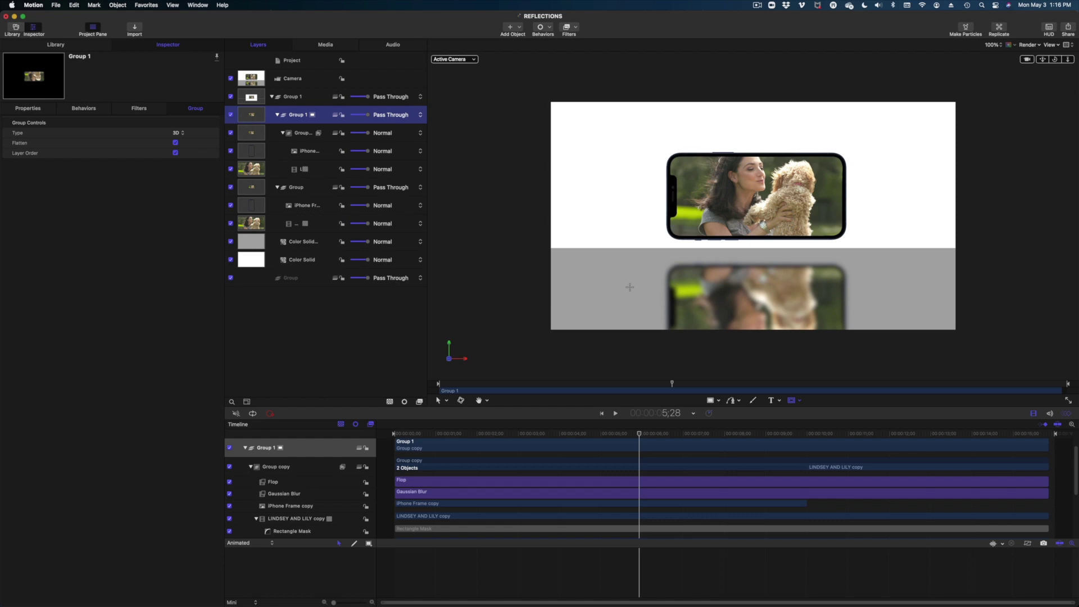
# Step: Draw a rectangle mask over the lower floor area and turn on Invert Mask
pyautogui.moveTo(624, 292); pyautogui.dragTo(887, 381)
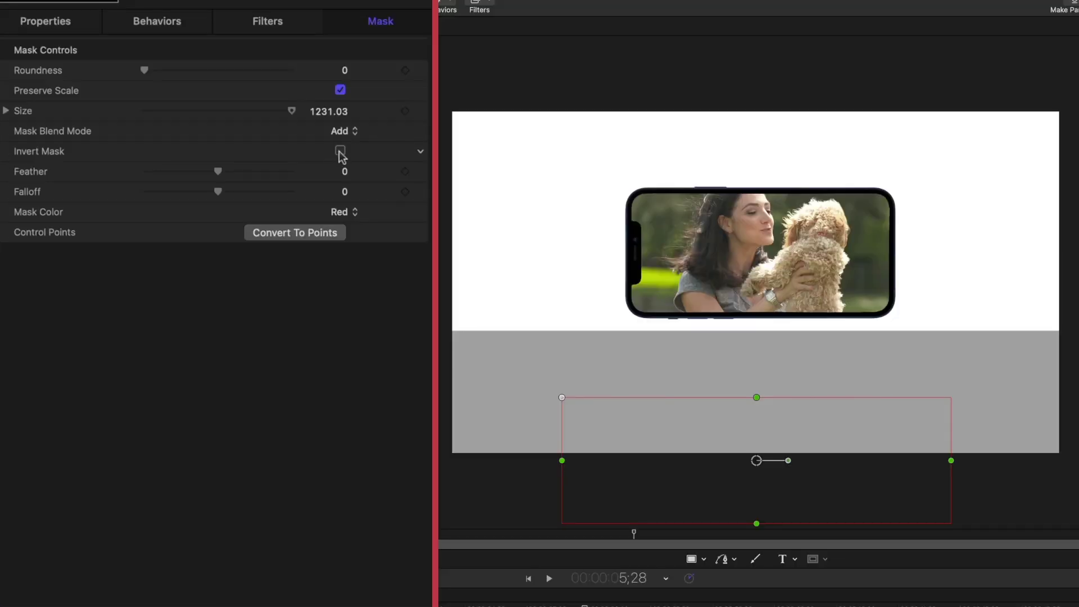
pyautogui.click(340, 151)
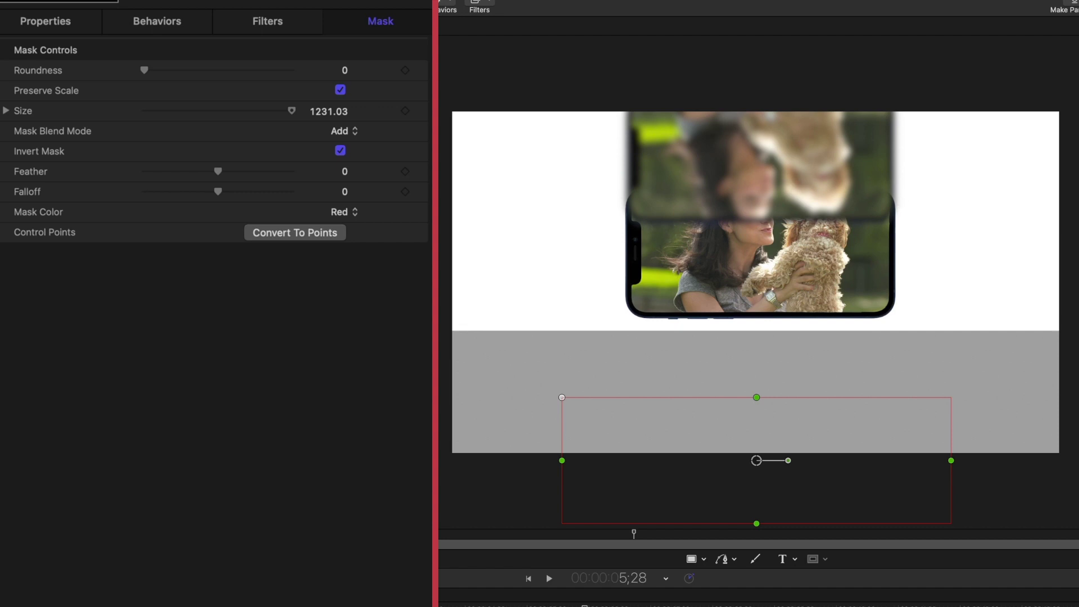
pyautogui.click(63, 22)
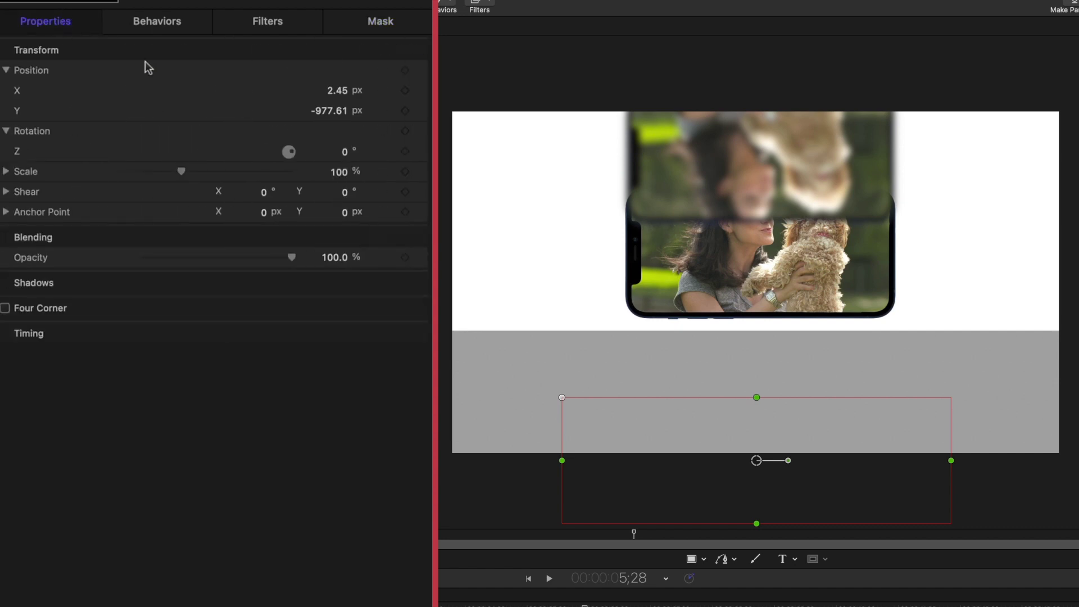
# Step: Move the reflection mask to Y -372.1 px and hide the gray Color Solid floor
pyautogui.moveTo(330, 112); pyautogui.dragTo(329, 111)
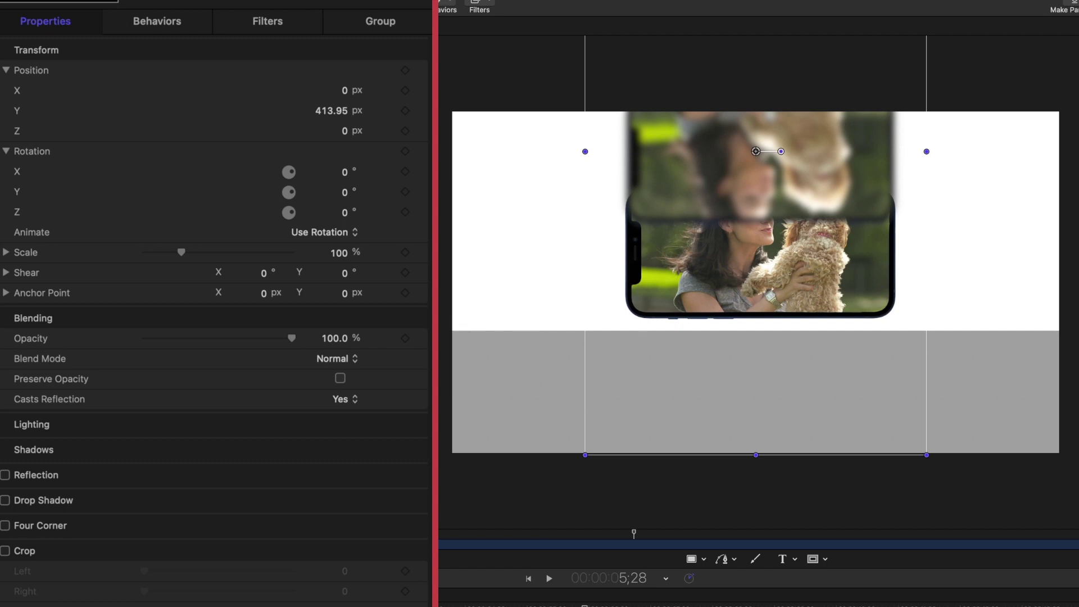
pyautogui.moveTo(331, 112); pyautogui.dragTo(331, 111)
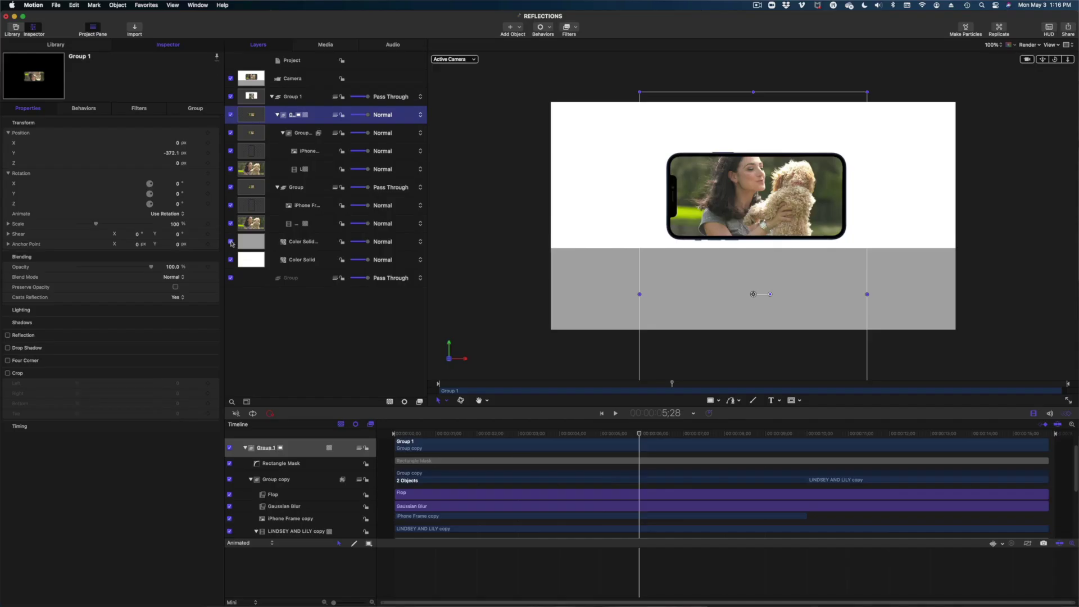
pyautogui.click(231, 242)
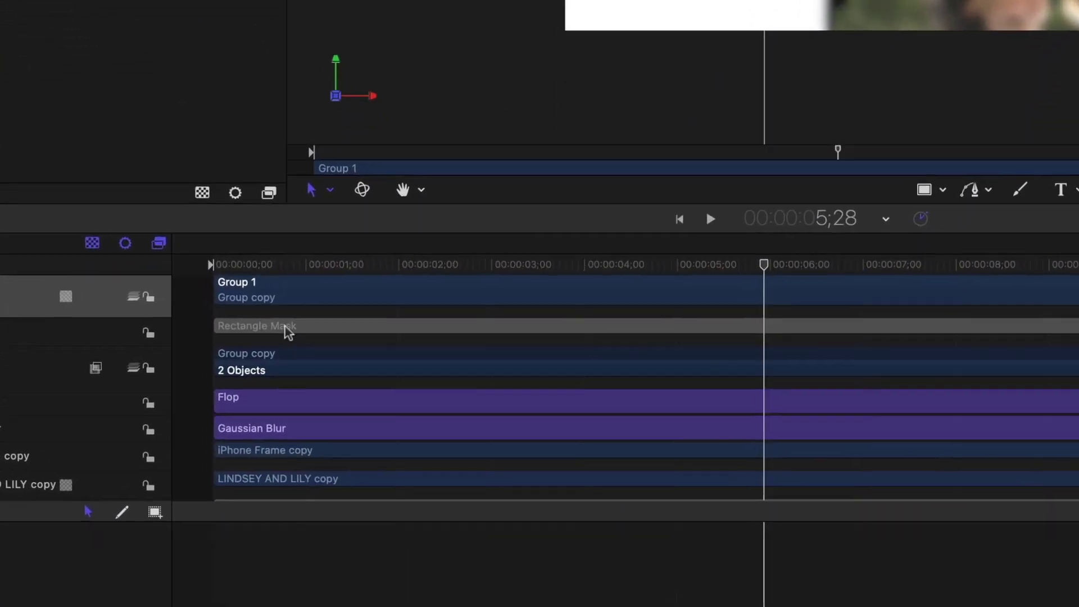
# Step: Raise the reflection's Rectangle Mask to X 12.33 px, Y -178.48 px, trimming the reflection
pyautogui.click(287, 331)
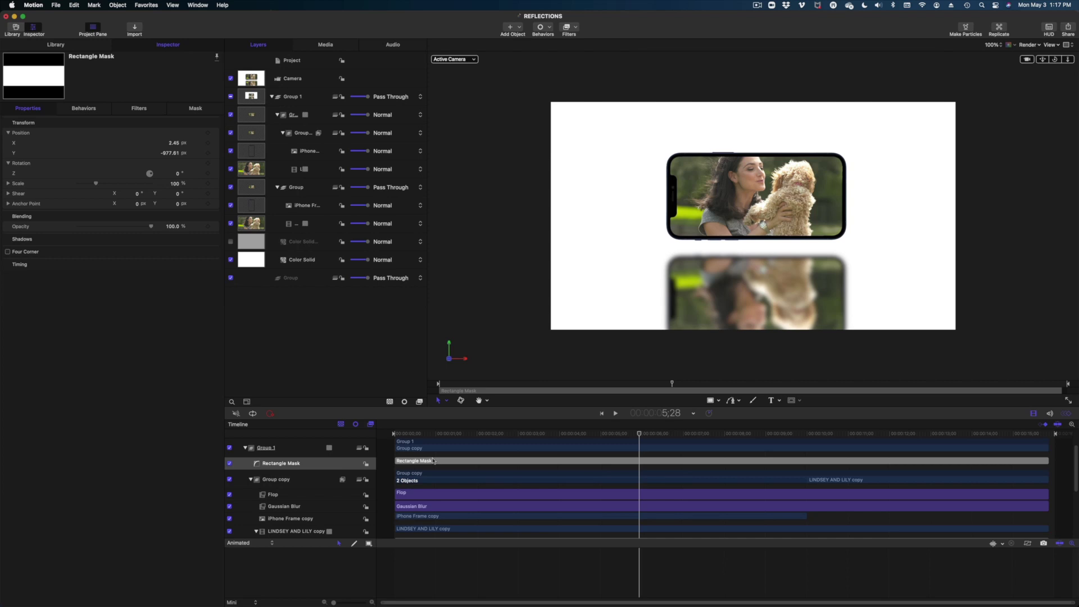
pyautogui.press('super+minus')
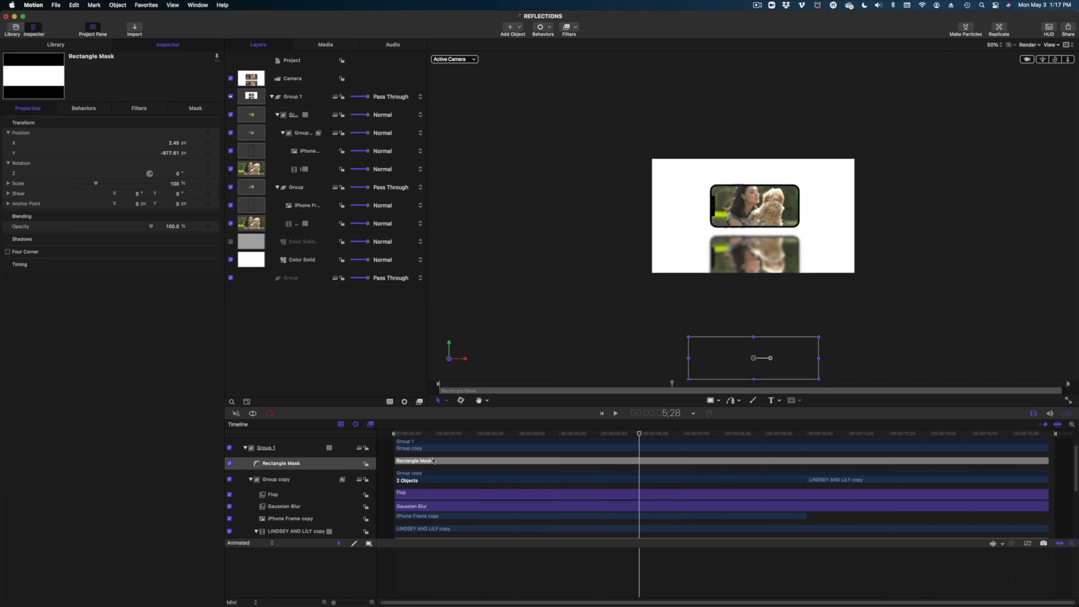
pyautogui.moveTo(752, 352); pyautogui.dragTo(746, 269)
pyautogui.press('super+equal')
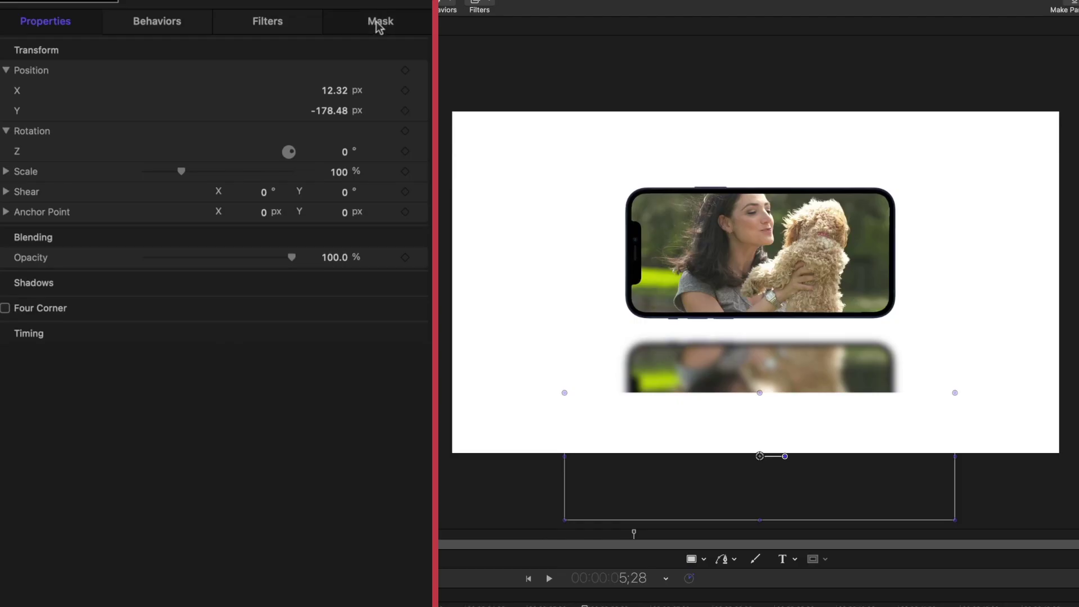
# Step: Give the reflection mask Feather 238 and Falloff 100, nudge it lower, and preview playback
pyautogui.click(194, 109)
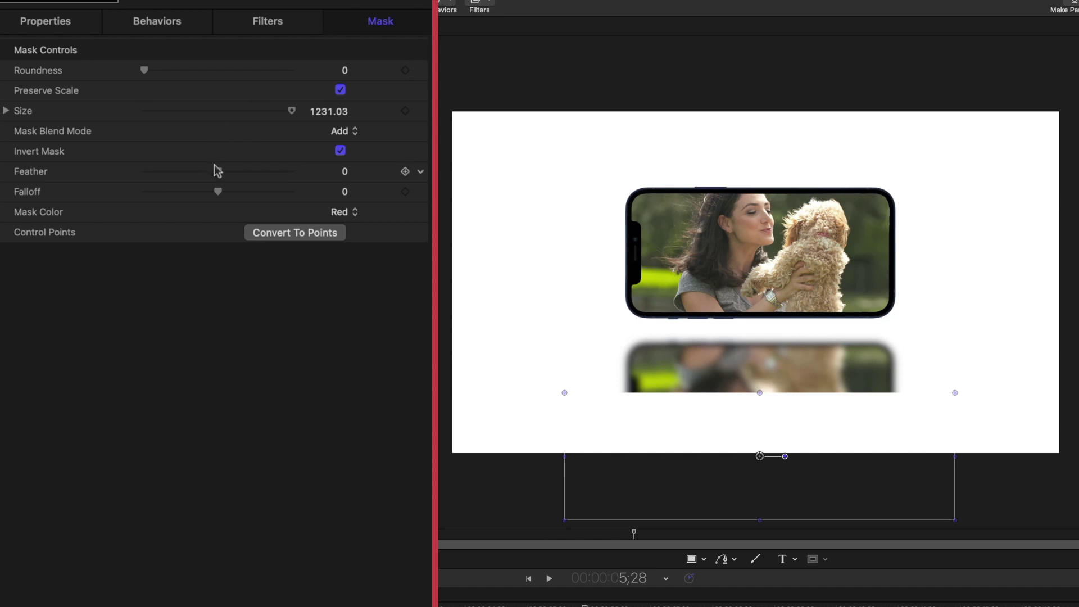
pyautogui.moveTo(218, 170); pyautogui.dragTo(335, 171)
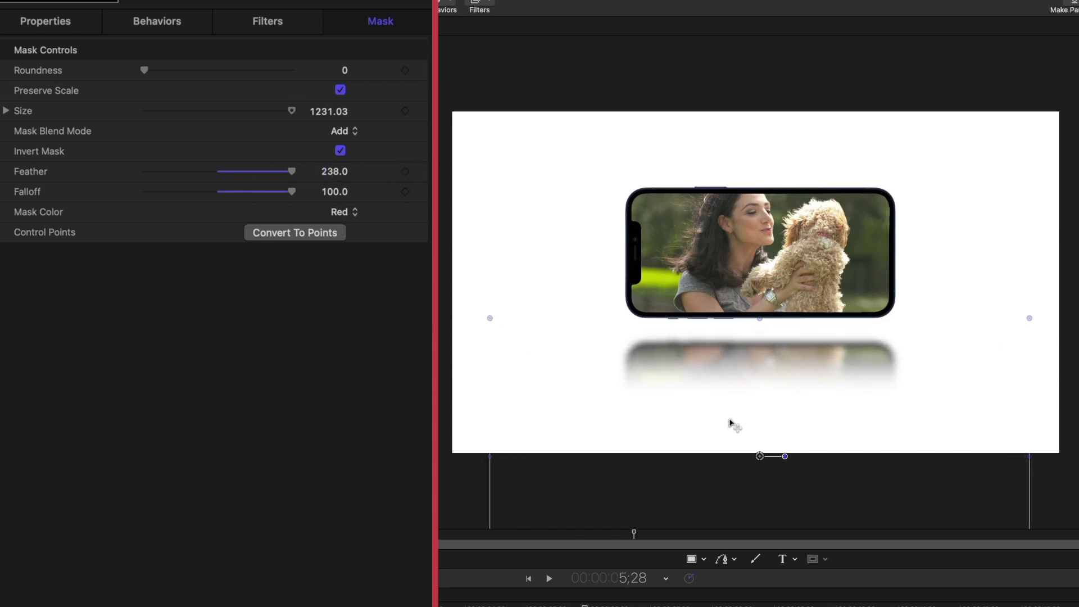
pyautogui.moveTo(730, 423); pyautogui.dragTo(732, 464)
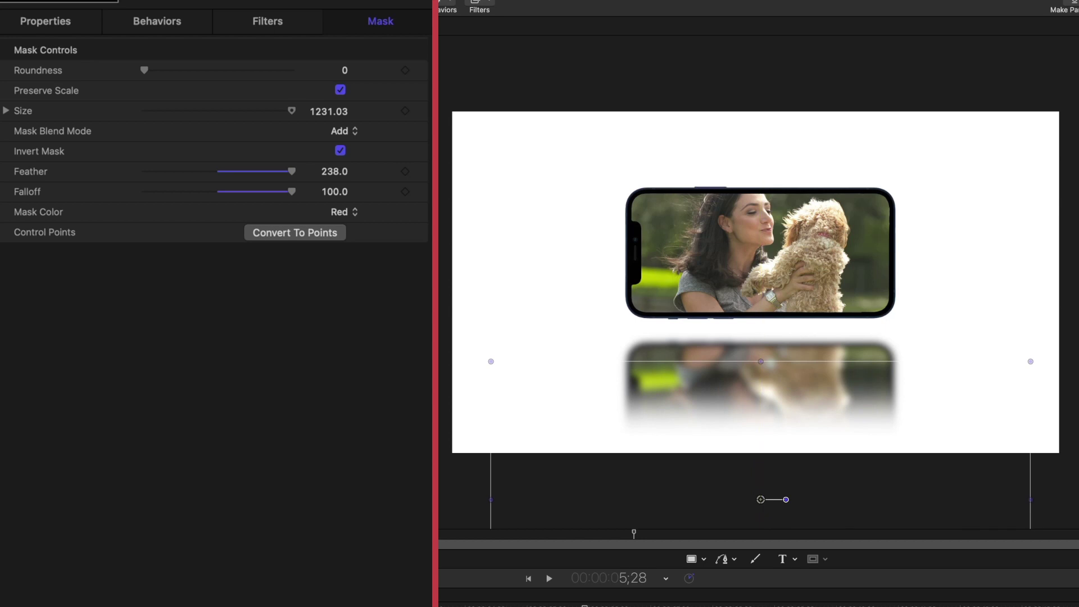
pyautogui.click(527, 464)
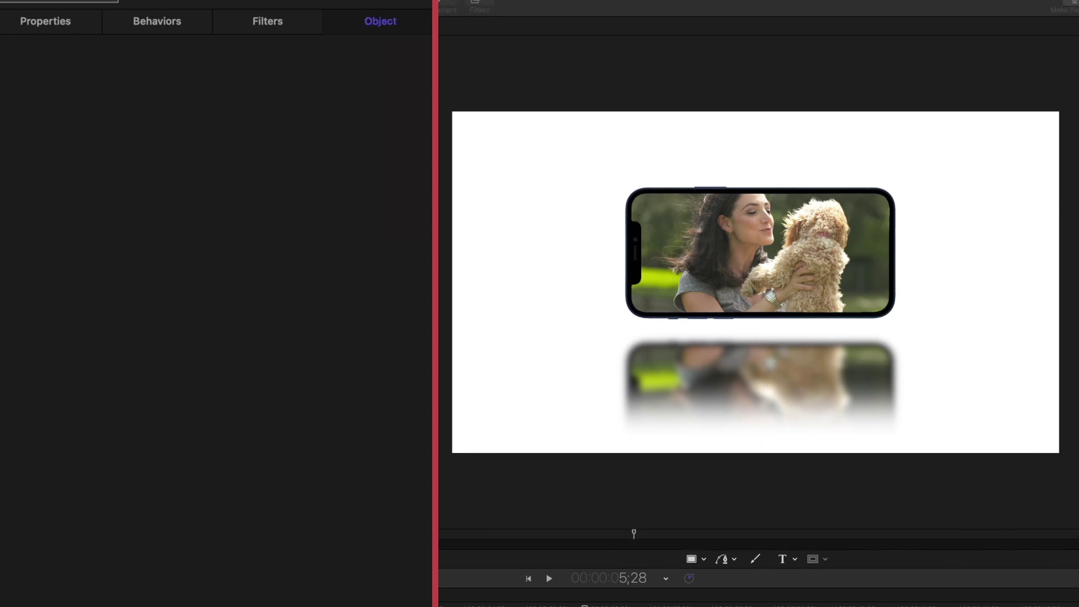
pyautogui.press('space')
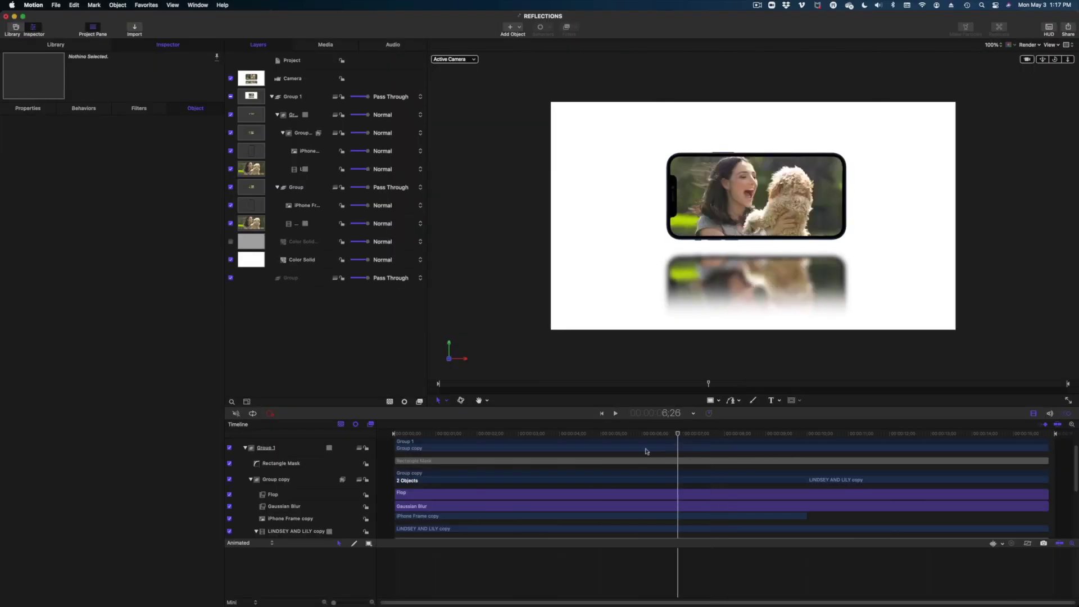
# Step: Show the Color Solid floor again and lower Color Solid copy opacity to about 32.5%
pyautogui.moveTo(647, 451); pyautogui.dragTo(622, 462)
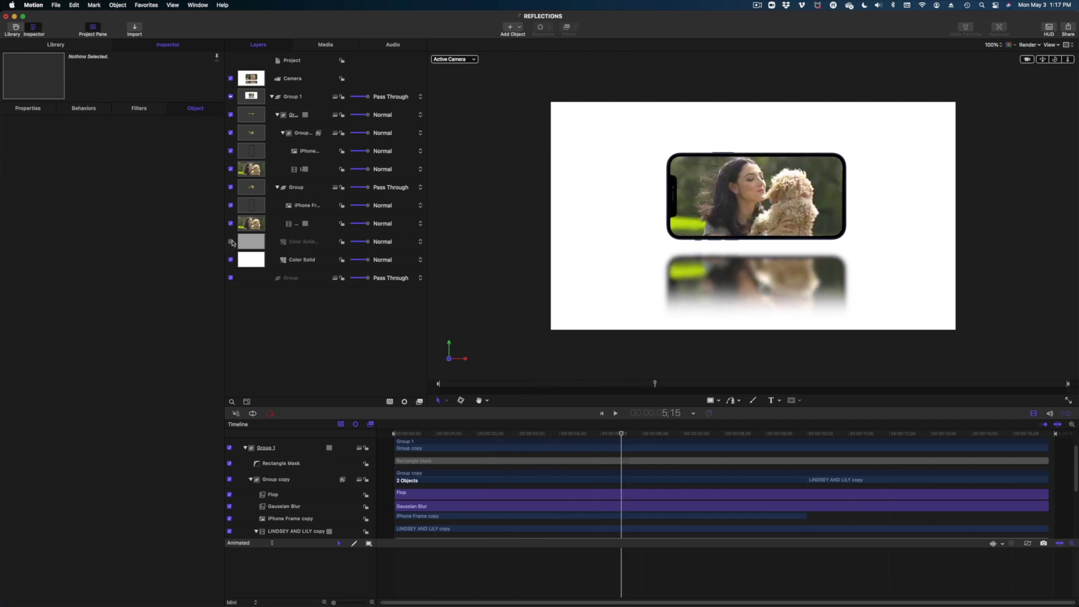
pyautogui.click(231, 242)
pyautogui.click(283, 243)
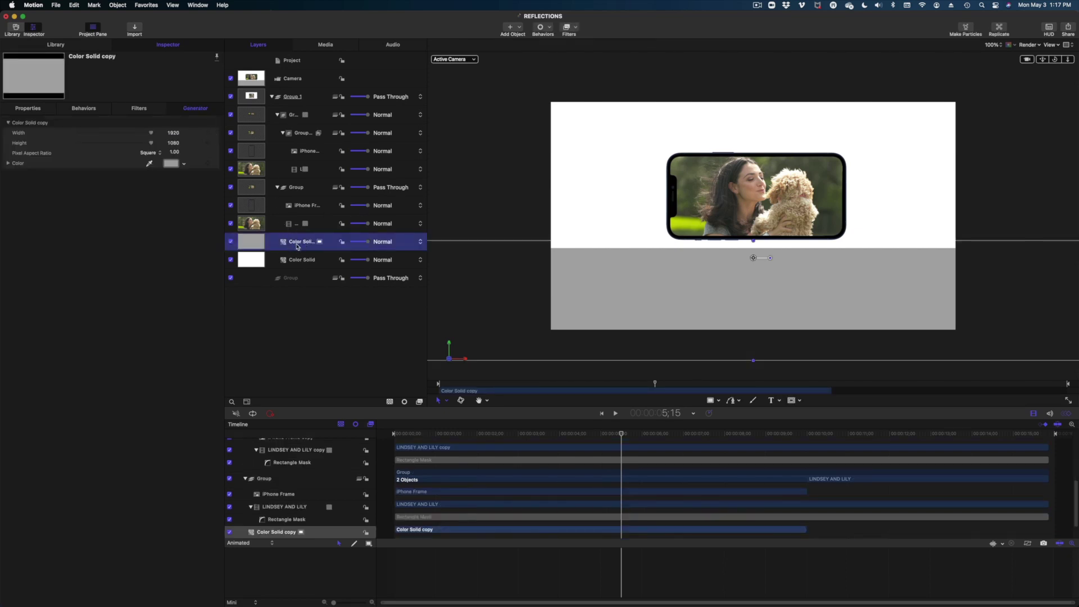
pyautogui.click(30, 108)
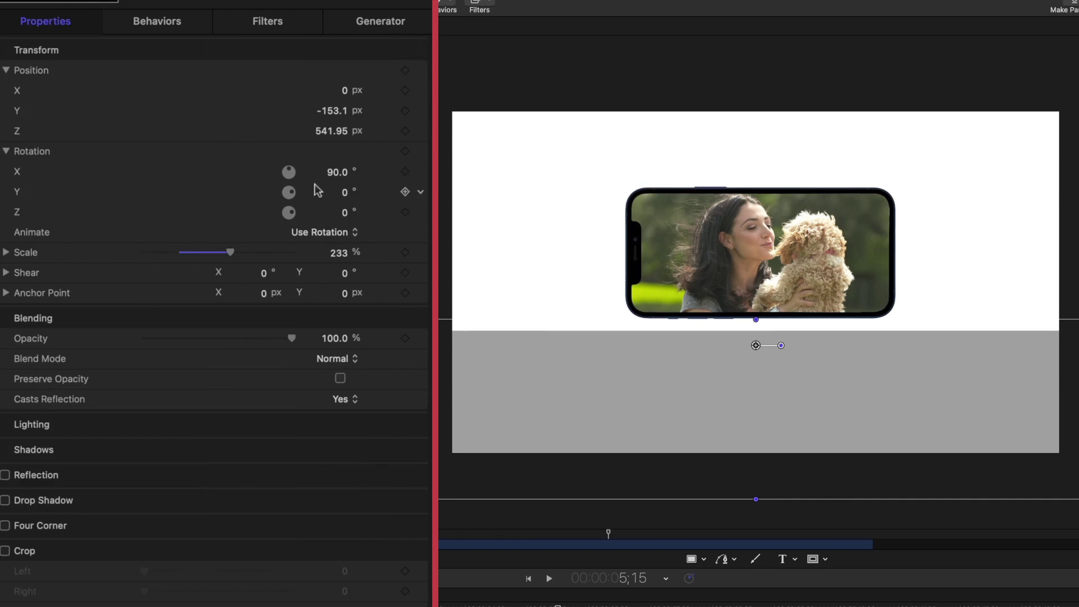
pyautogui.moveTo(254, 339); pyautogui.dragTo(192, 342)
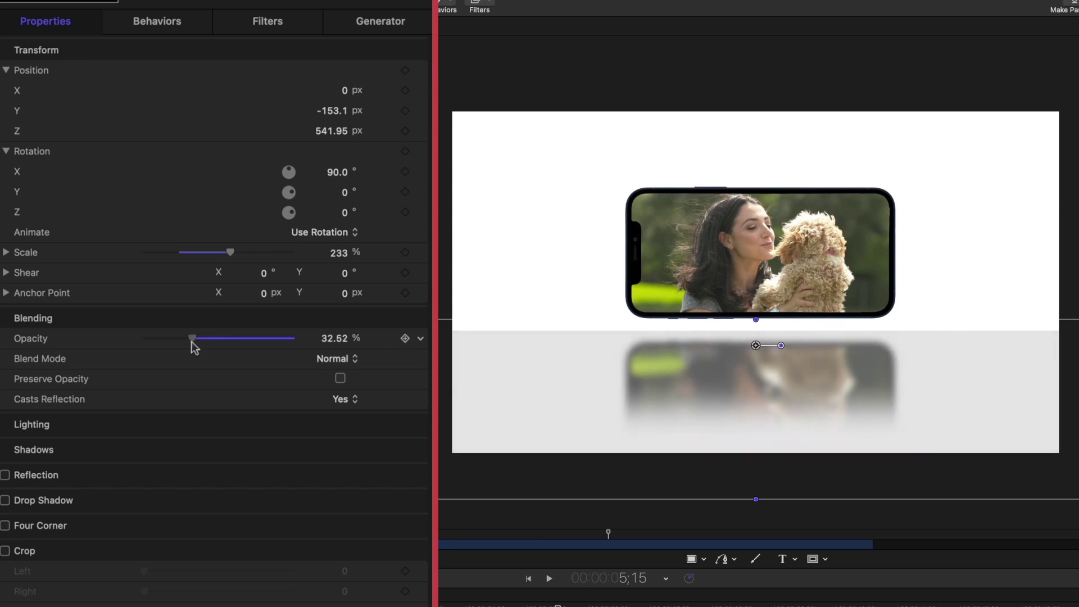
# Step: Deselect and scrub from around 2;24 past three seconds to preview the reflection
pyautogui.click(988, 503)
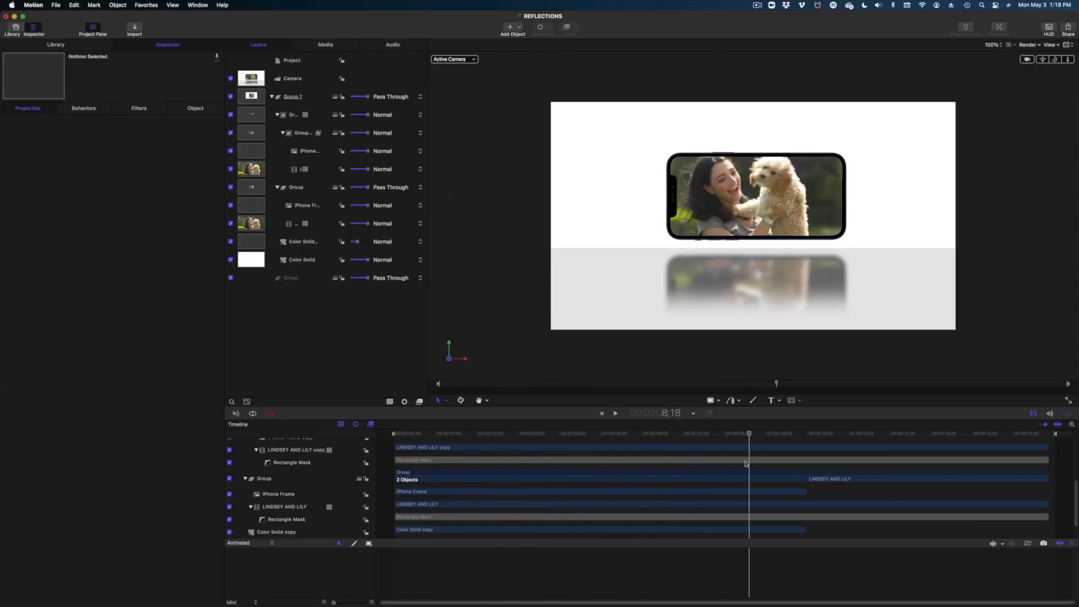
pyautogui.click(511, 433)
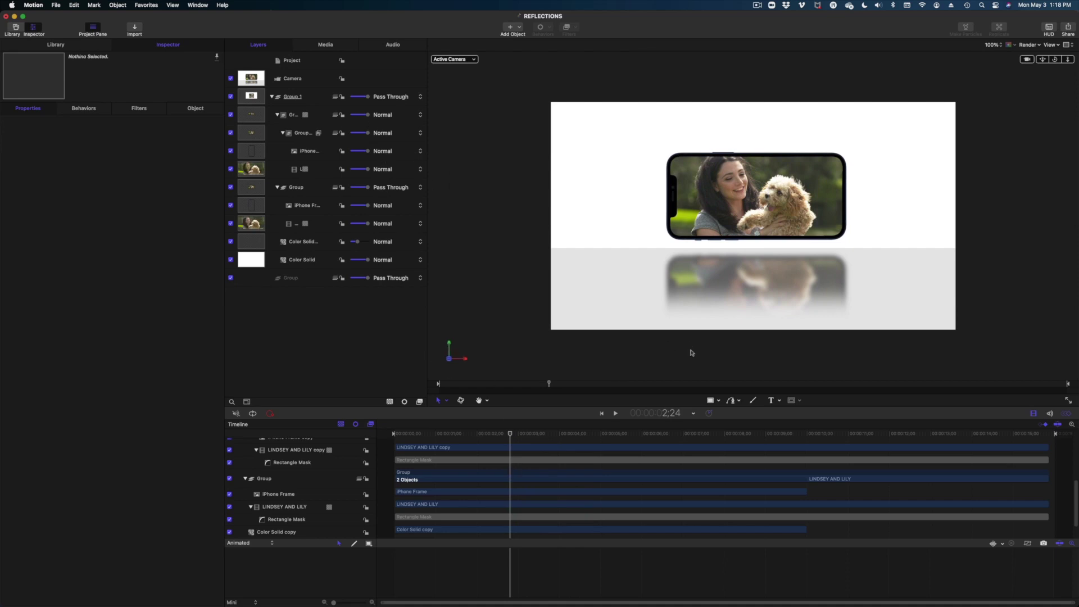
pyautogui.moveTo(554, 439); pyautogui.dragTo(500, 443)
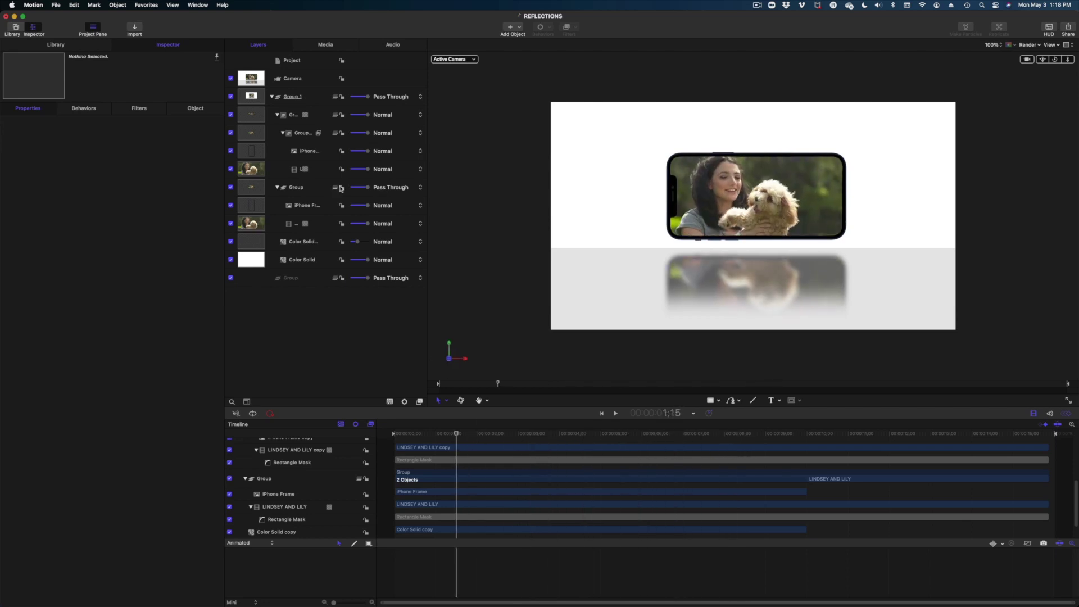
# Step: Keyframe the Camera's scale from 65% at 1;15 to 75% at 6;17
pyautogui.click(301, 78)
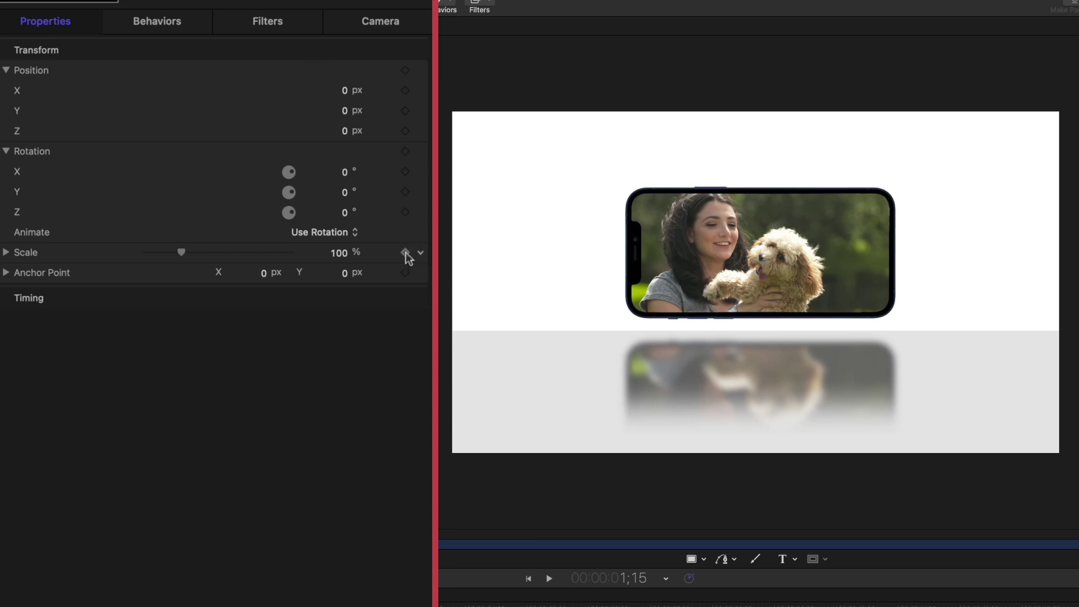
pyautogui.click(406, 252)
pyautogui.click(340, 254)
pyautogui.moveTo(341, 256); pyautogui.dragTo(303, 256)
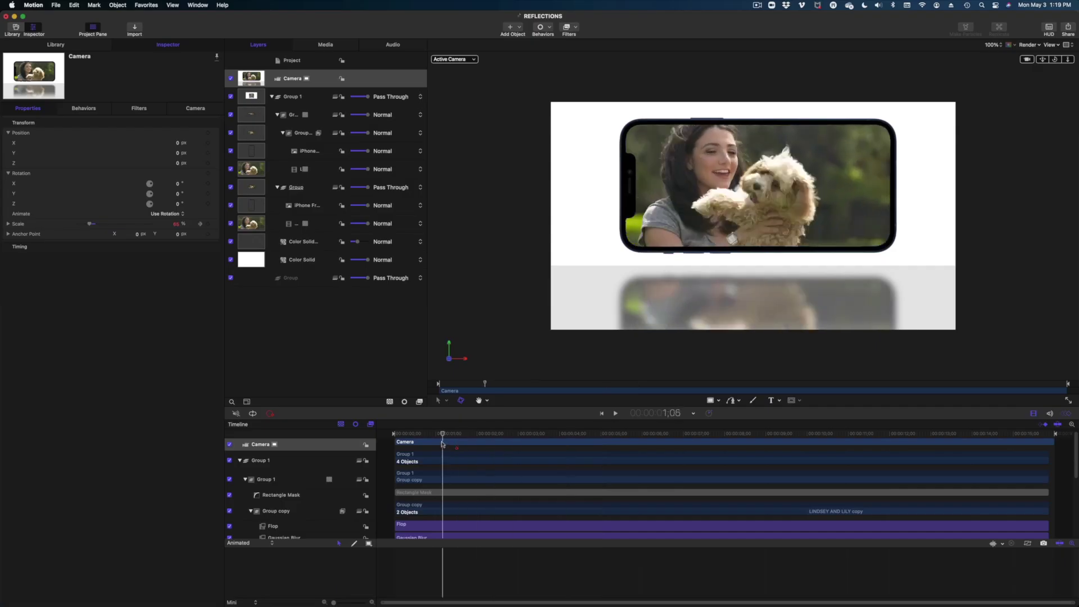
pyautogui.moveTo(489, 475); pyautogui.dragTo(665, 475)
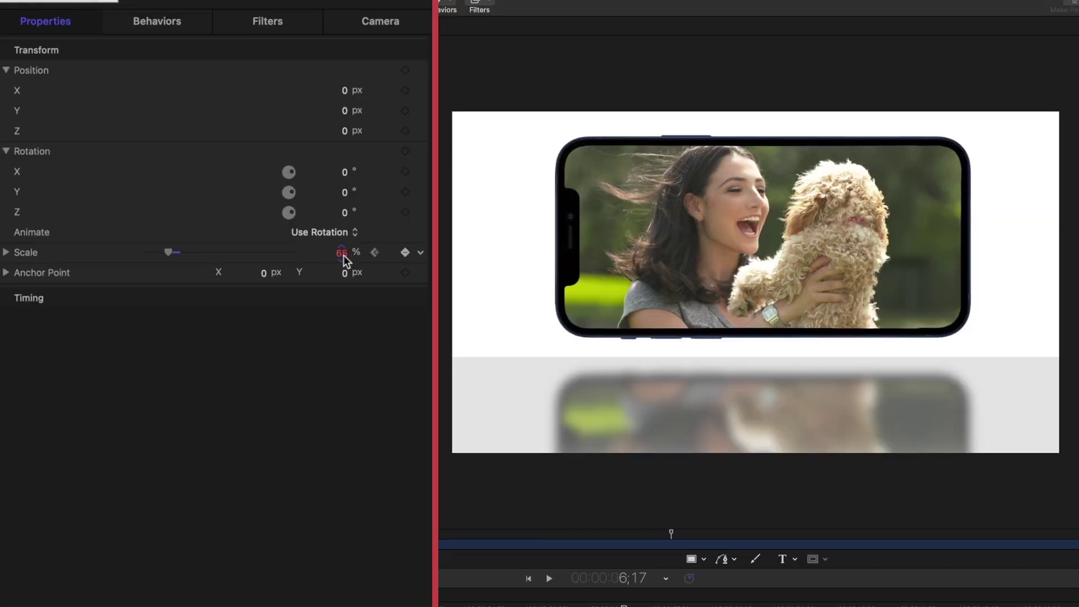
pyautogui.moveTo(343, 258); pyautogui.dragTo(360, 257)
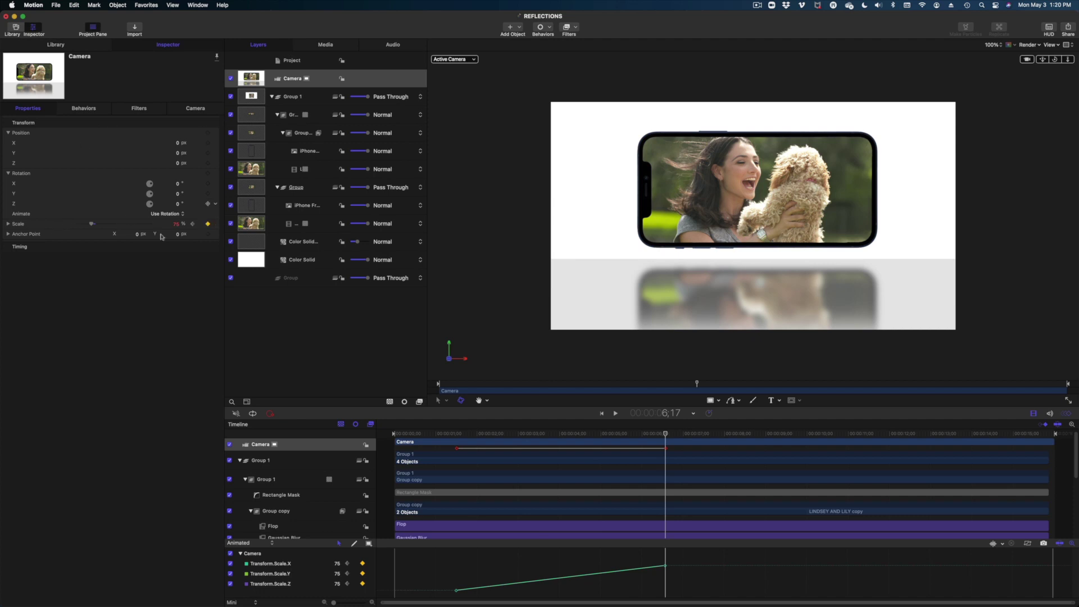
# Step: Keyframe the Camera's Y rotation from -7.1° at 1;15 to 5.9° at 6;17
pyautogui.click(192, 225)
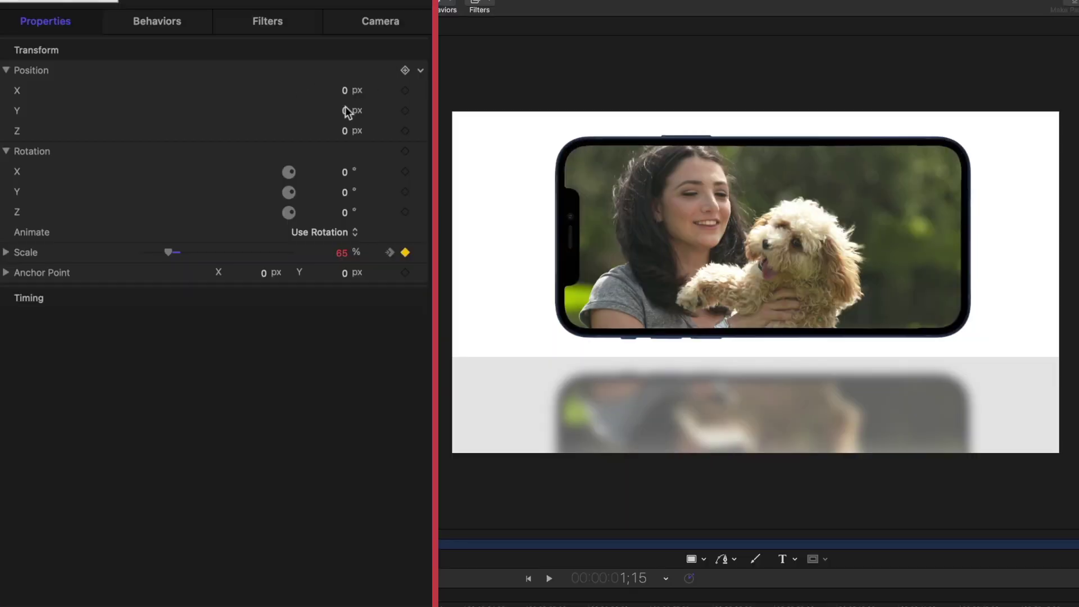
pyautogui.click(406, 192)
pyautogui.moveTo(344, 198); pyautogui.dragTo(338, 204)
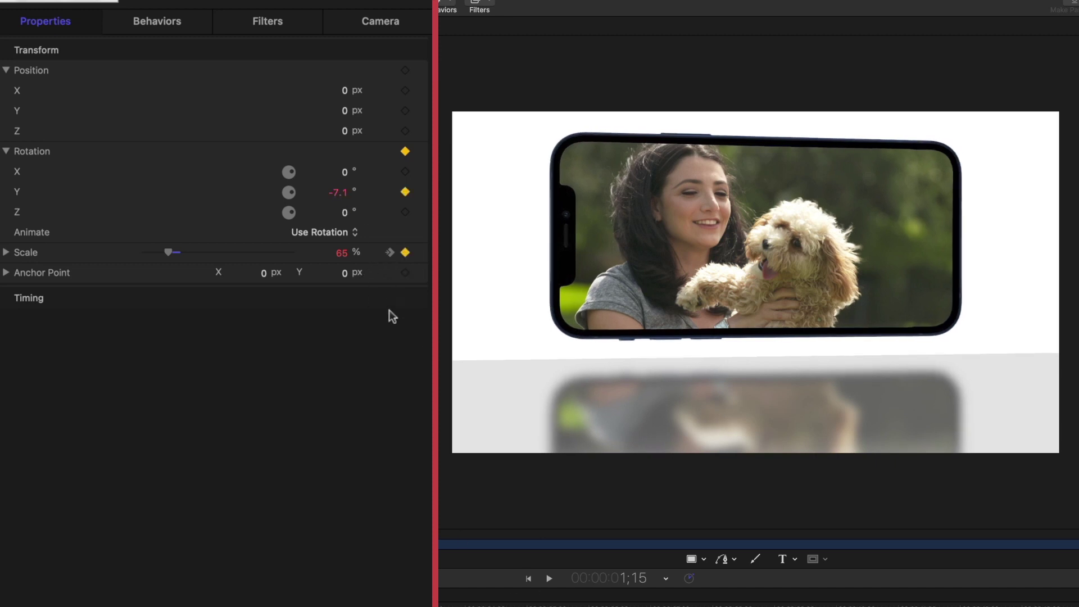
pyautogui.click(389, 253)
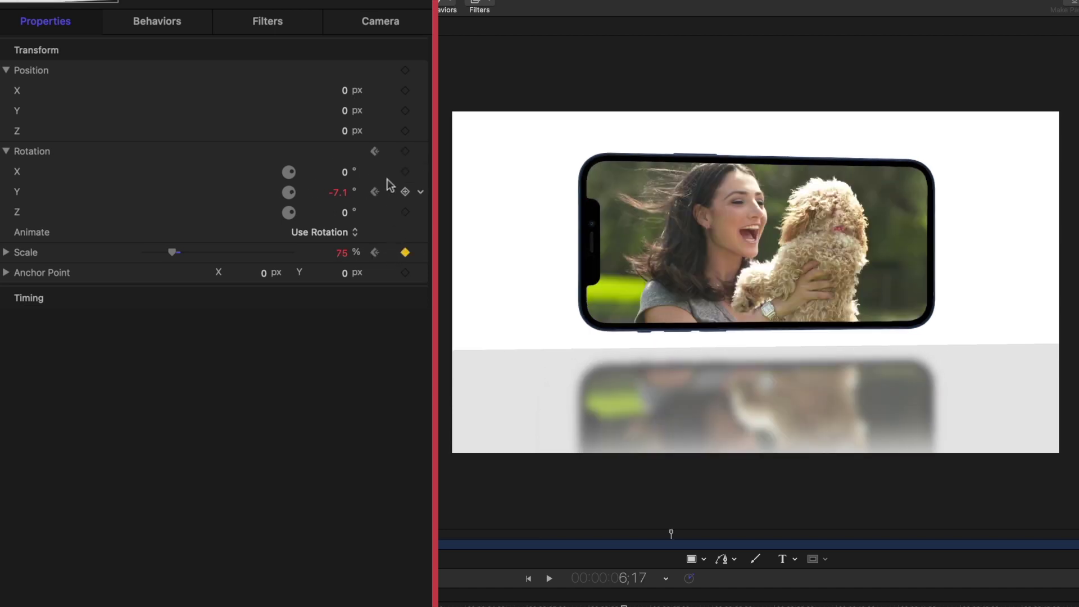
pyautogui.click(404, 192)
pyautogui.moveTo(338, 194); pyautogui.dragTo(339, 191)
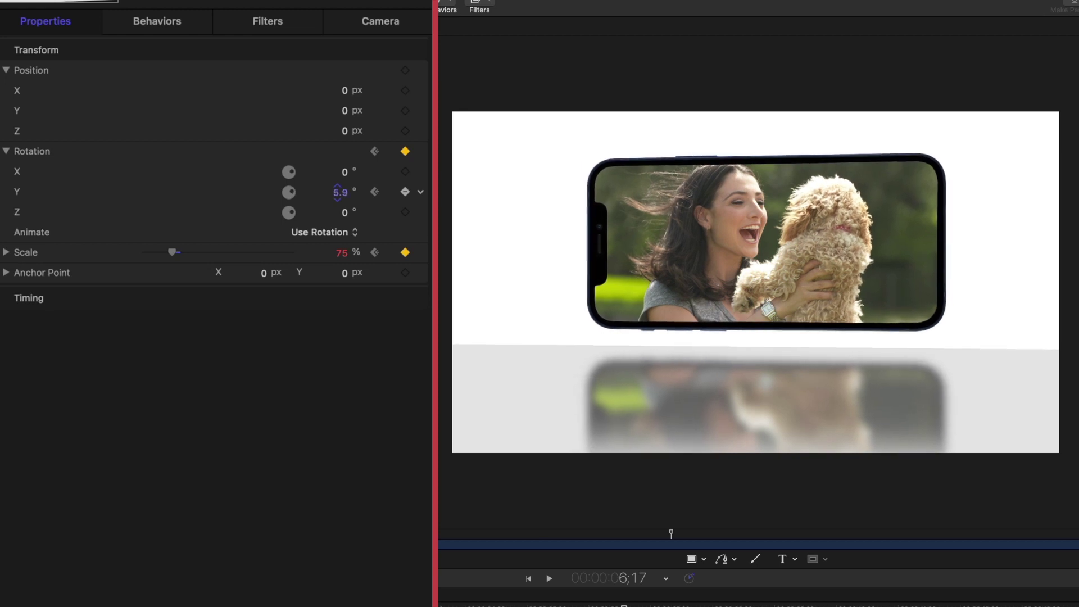